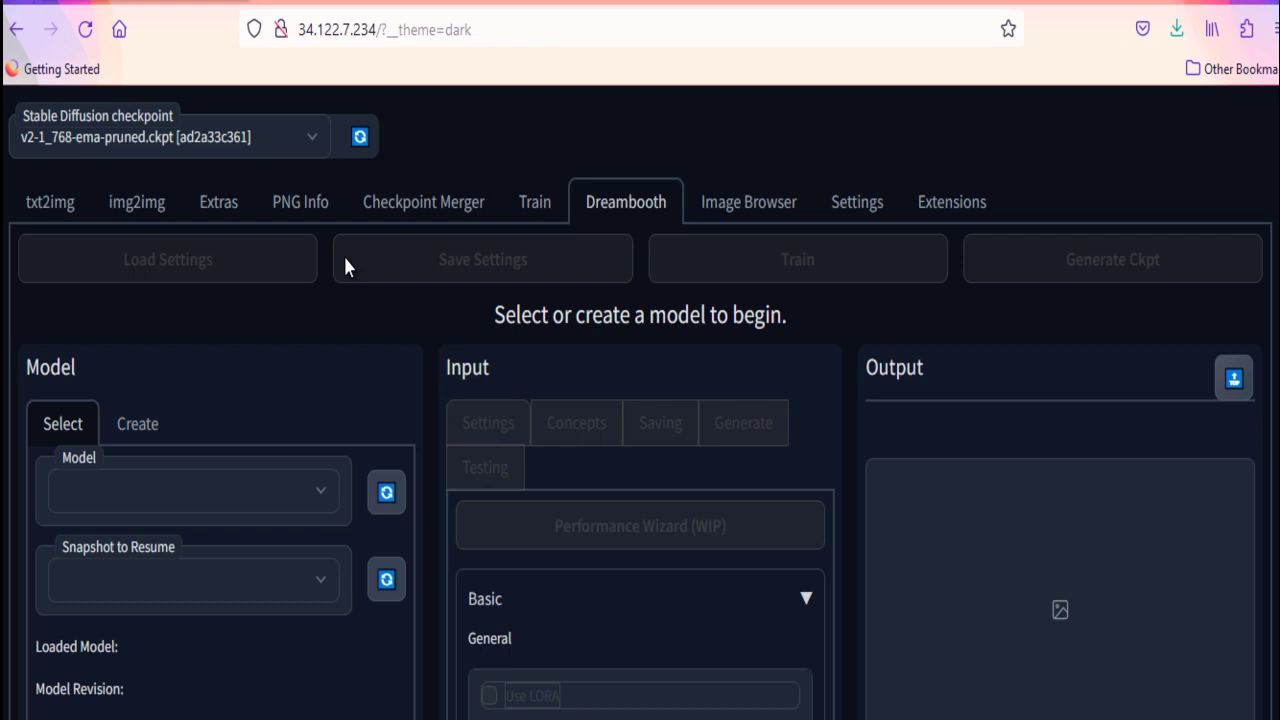
click(953, 206)
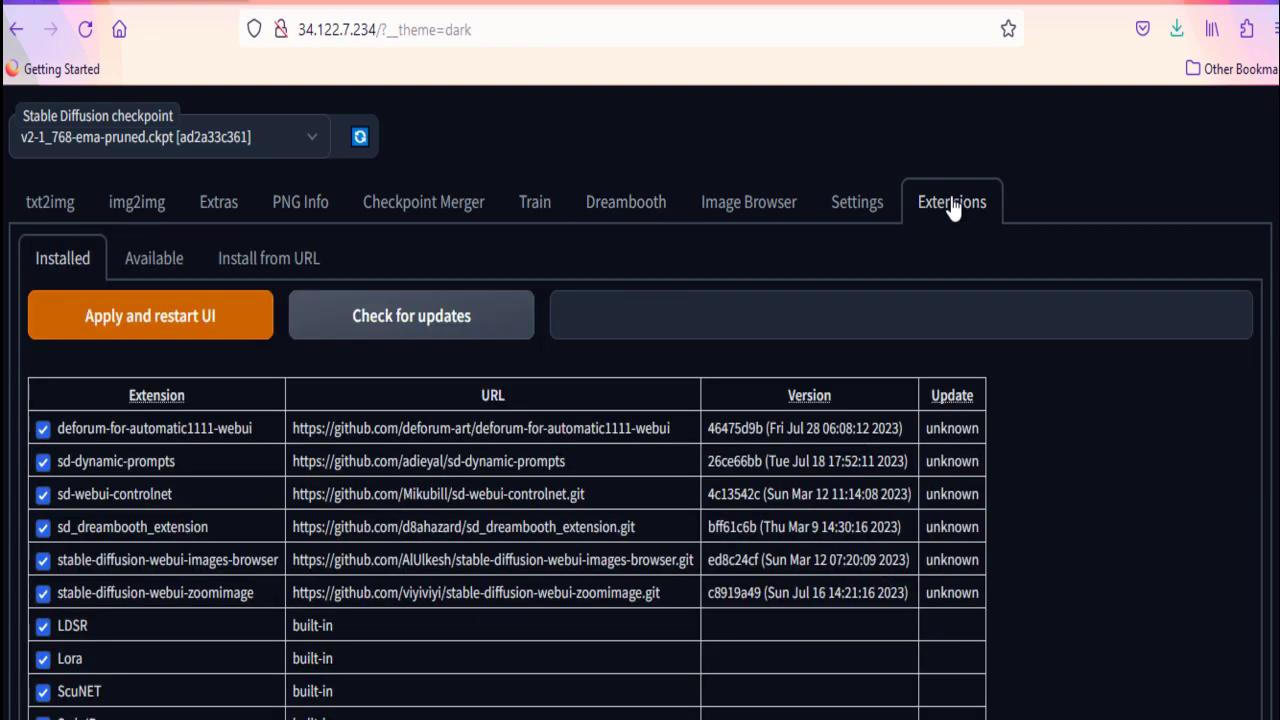
click(160, 268)
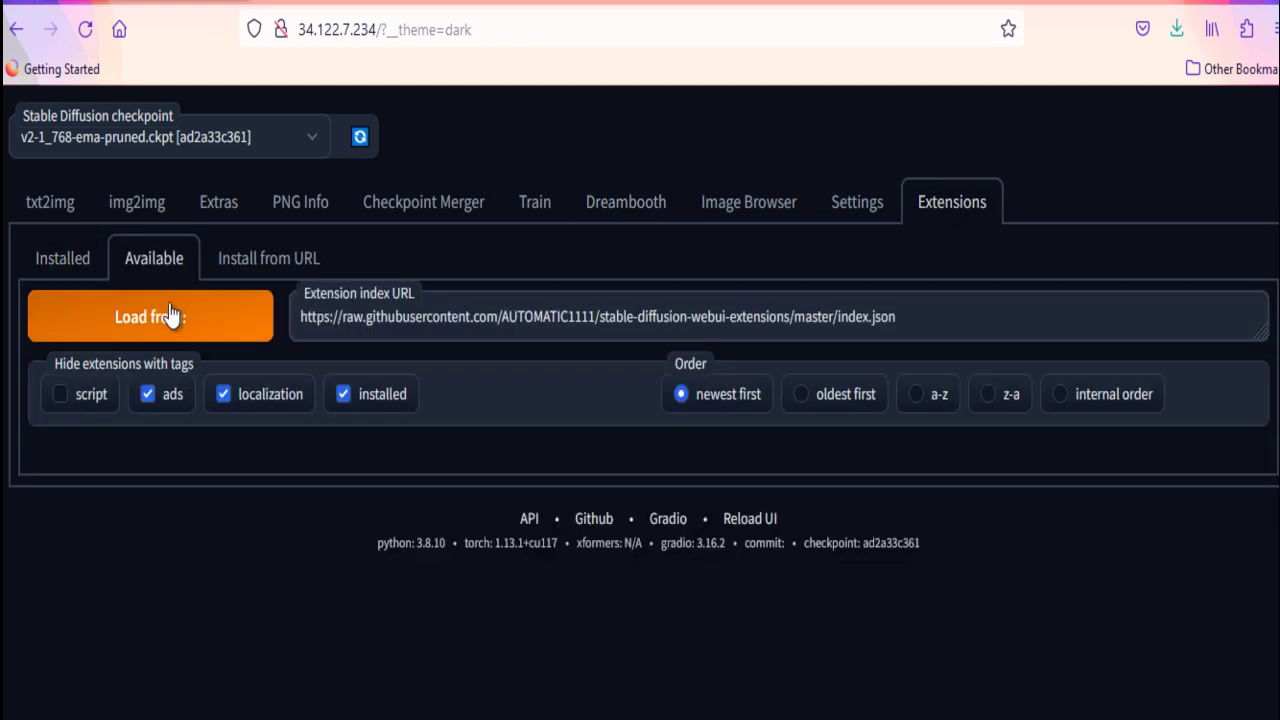
click(170, 322)
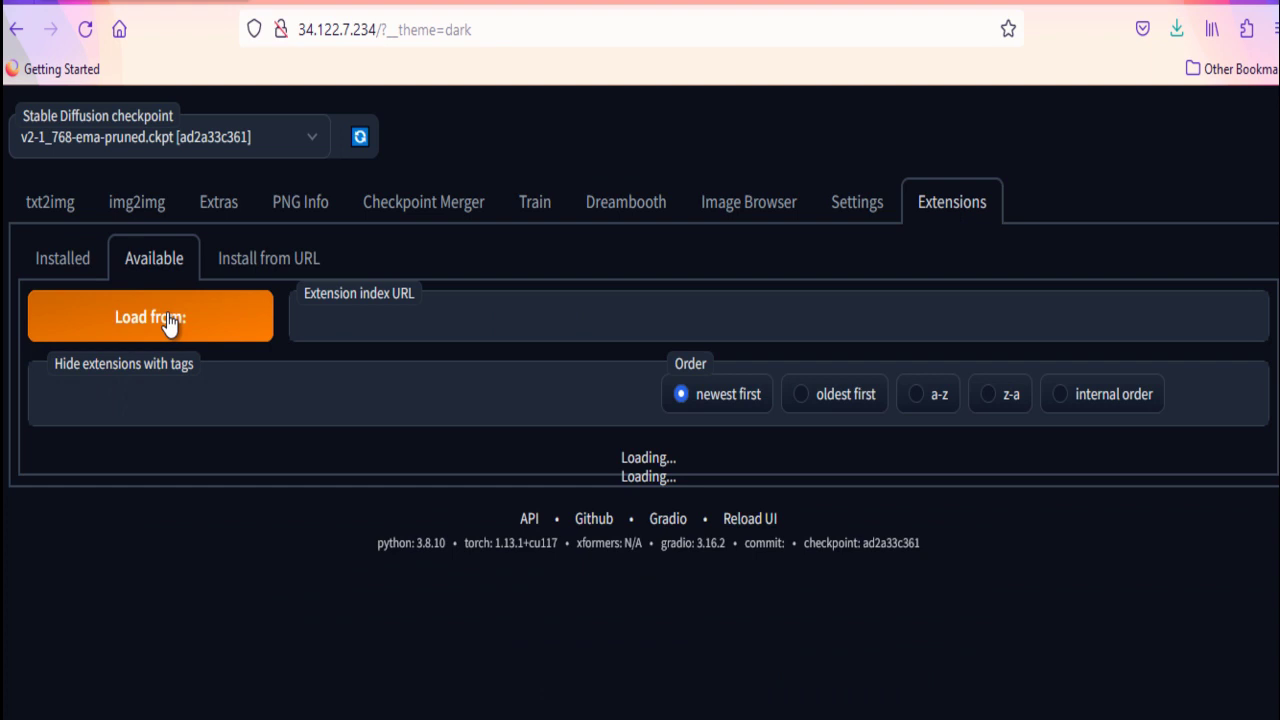
scroll(307, 605, down, 6)
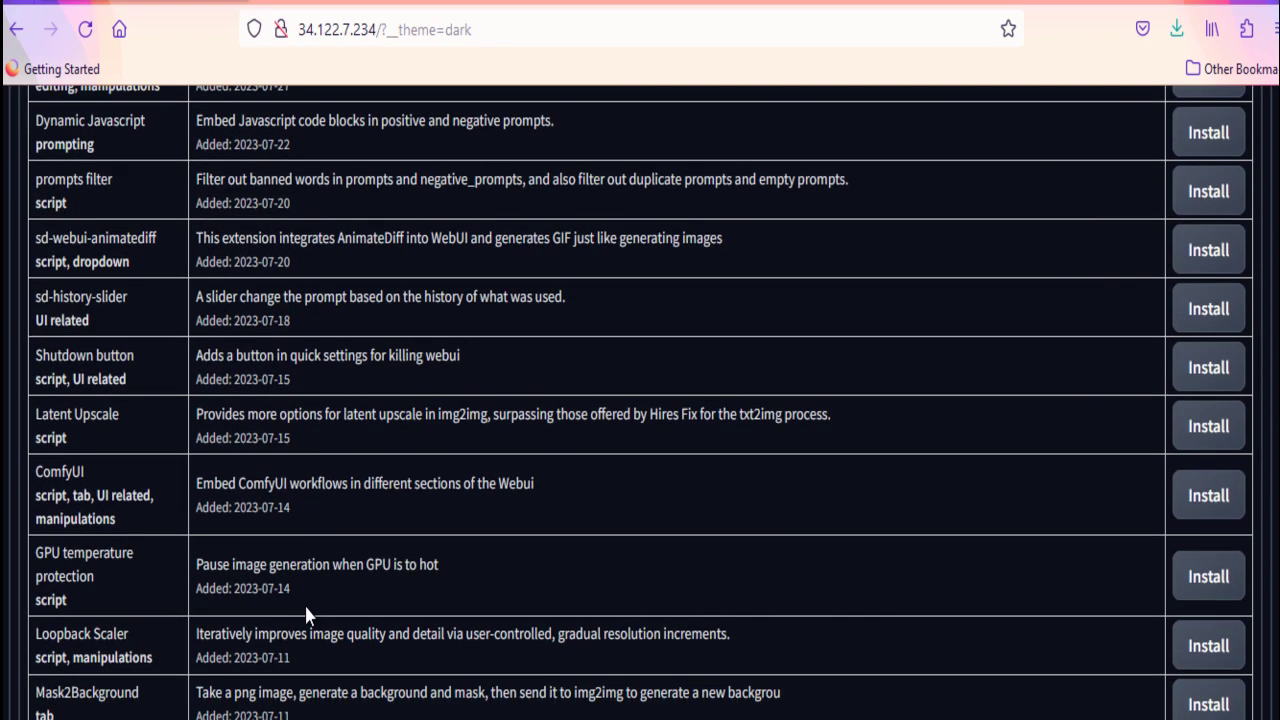
scroll(307, 613, down, 5)
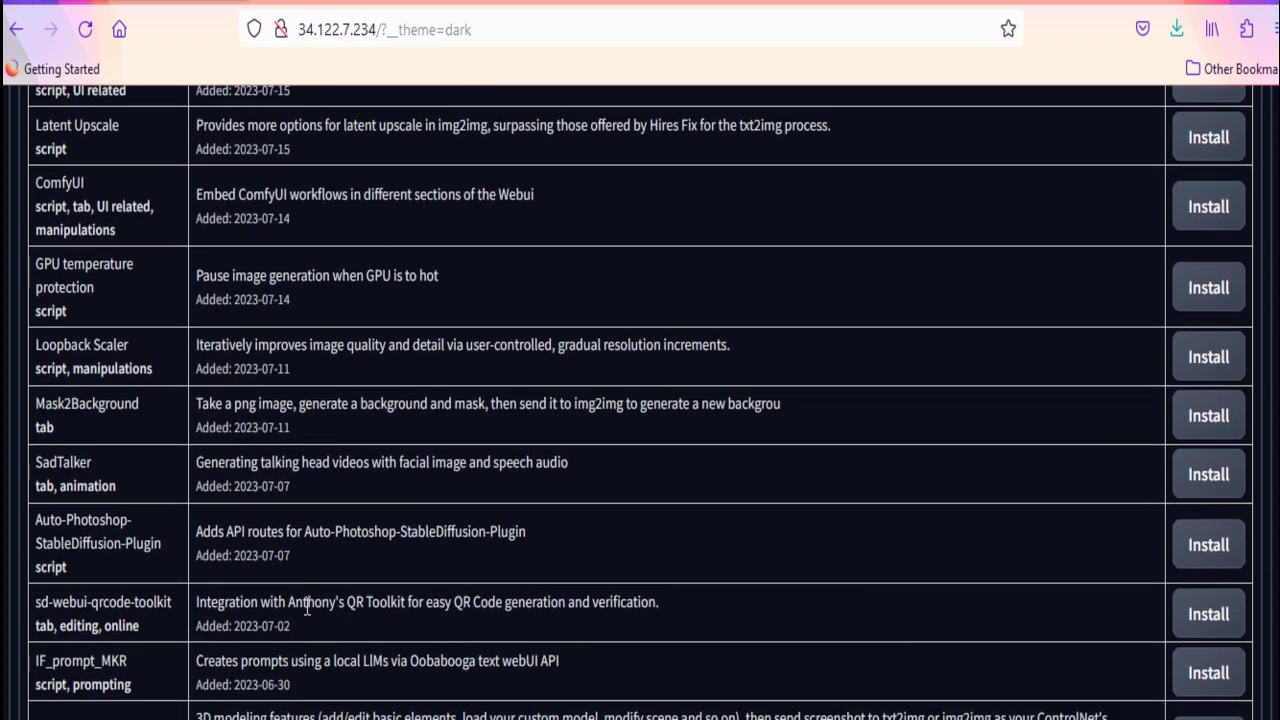
scroll(307, 610, down, 5)
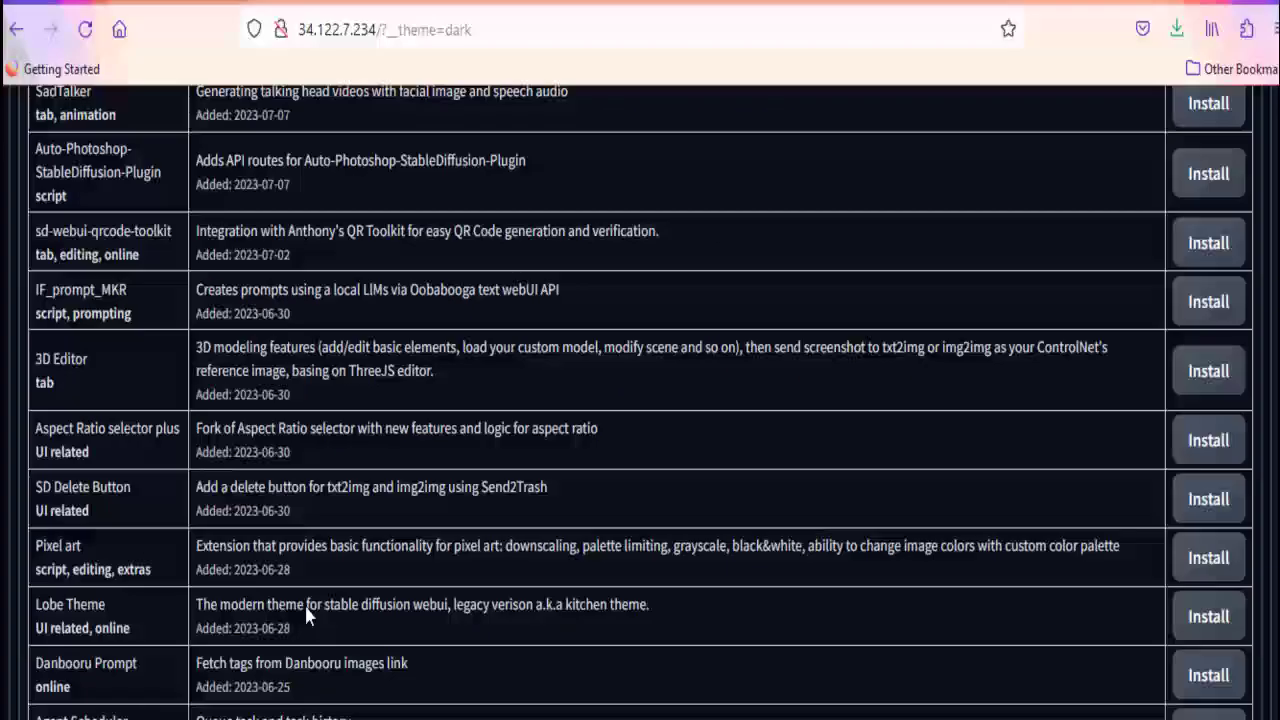
scroll(304, 603, down, 2)
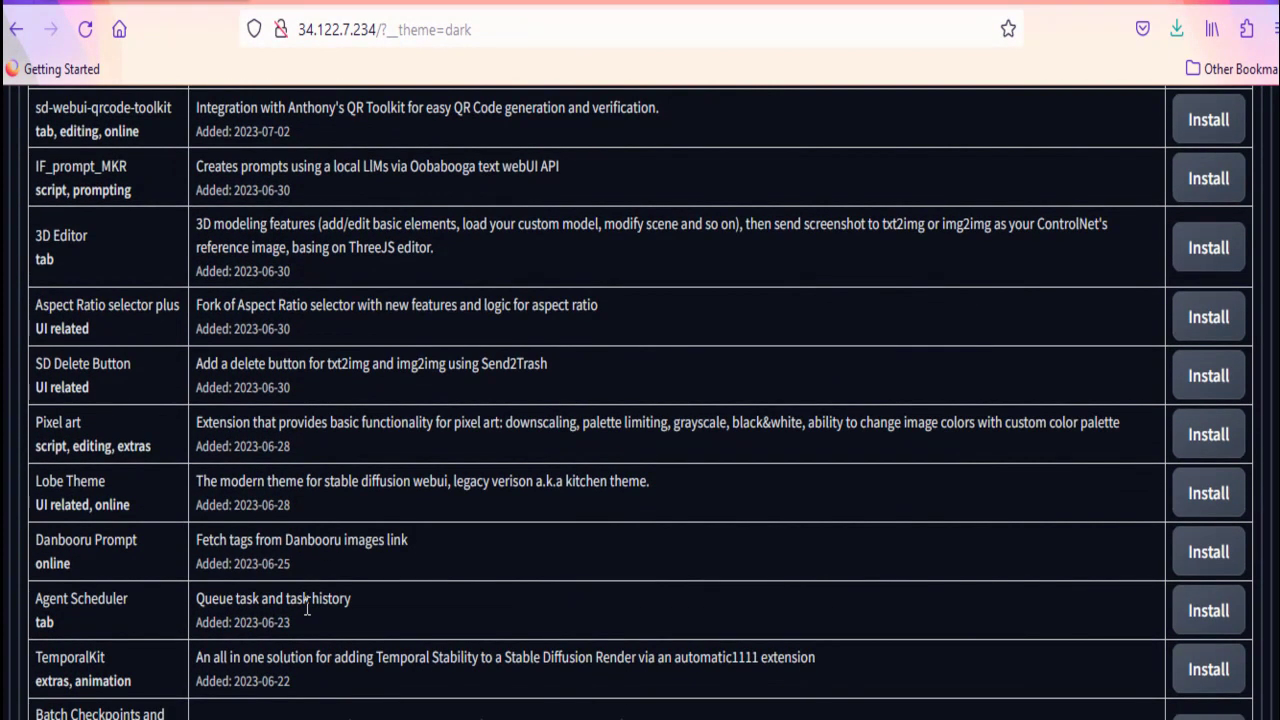
scroll(243, 586, down, 3)
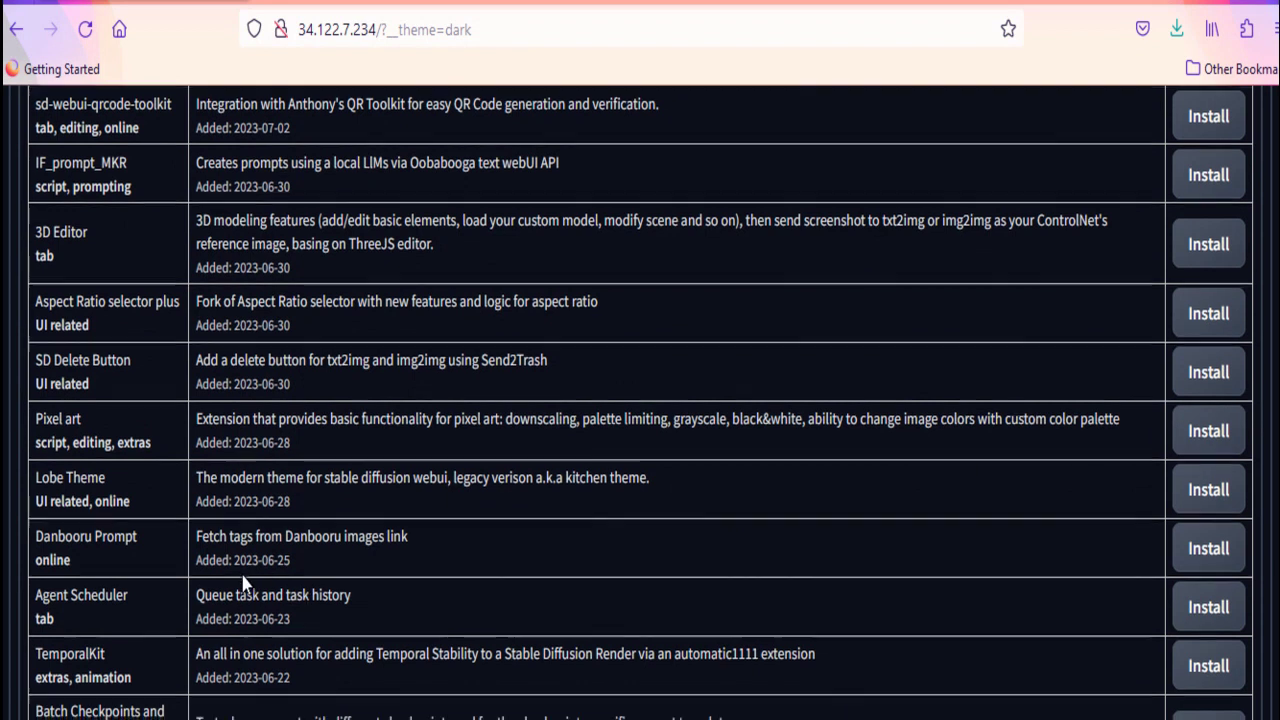
scroll(243, 575, down, 2)
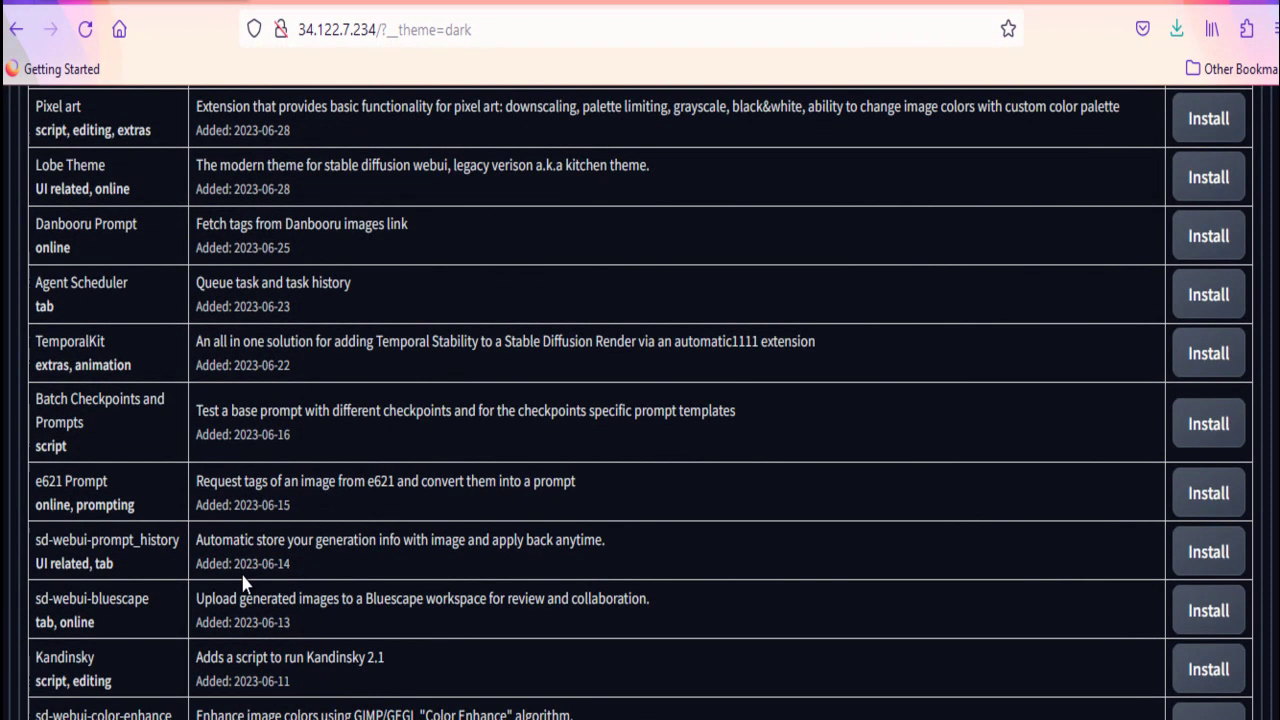
scroll(243, 584, down, 1)
scroll(243, 585, down, 5)
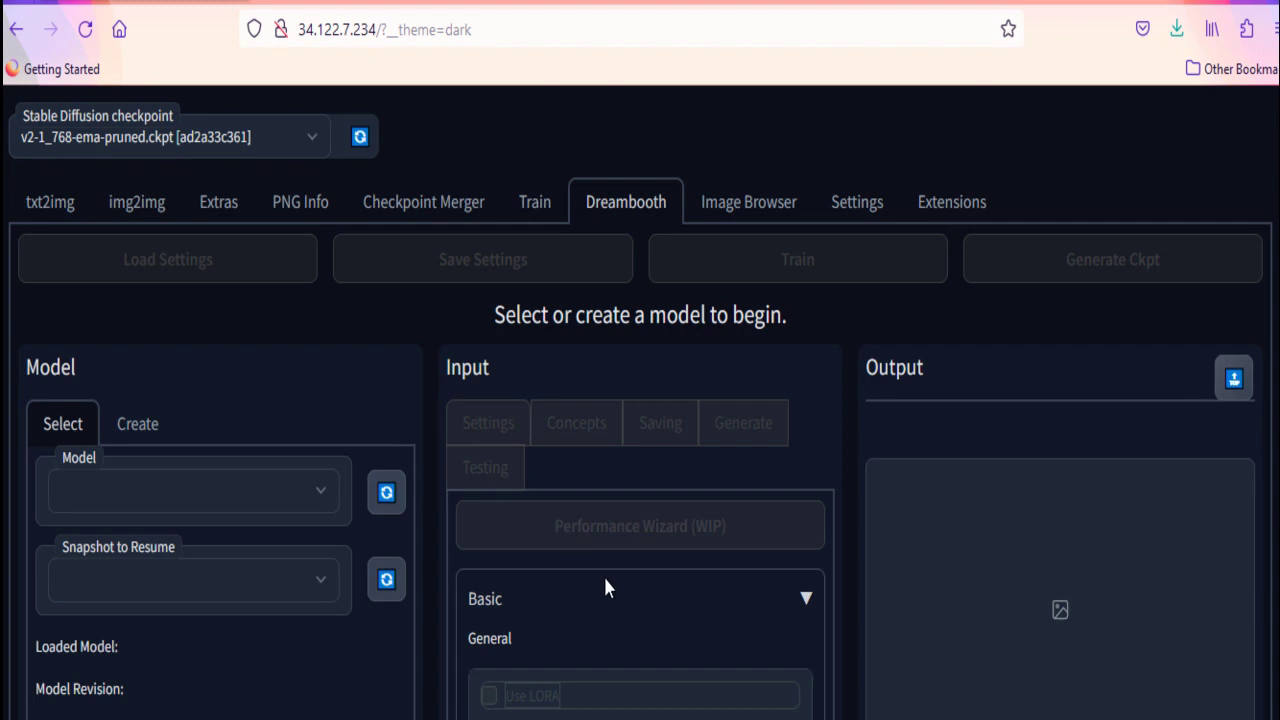
scroll(604, 580, down, 1)
scroll(605, 588, down, 1)
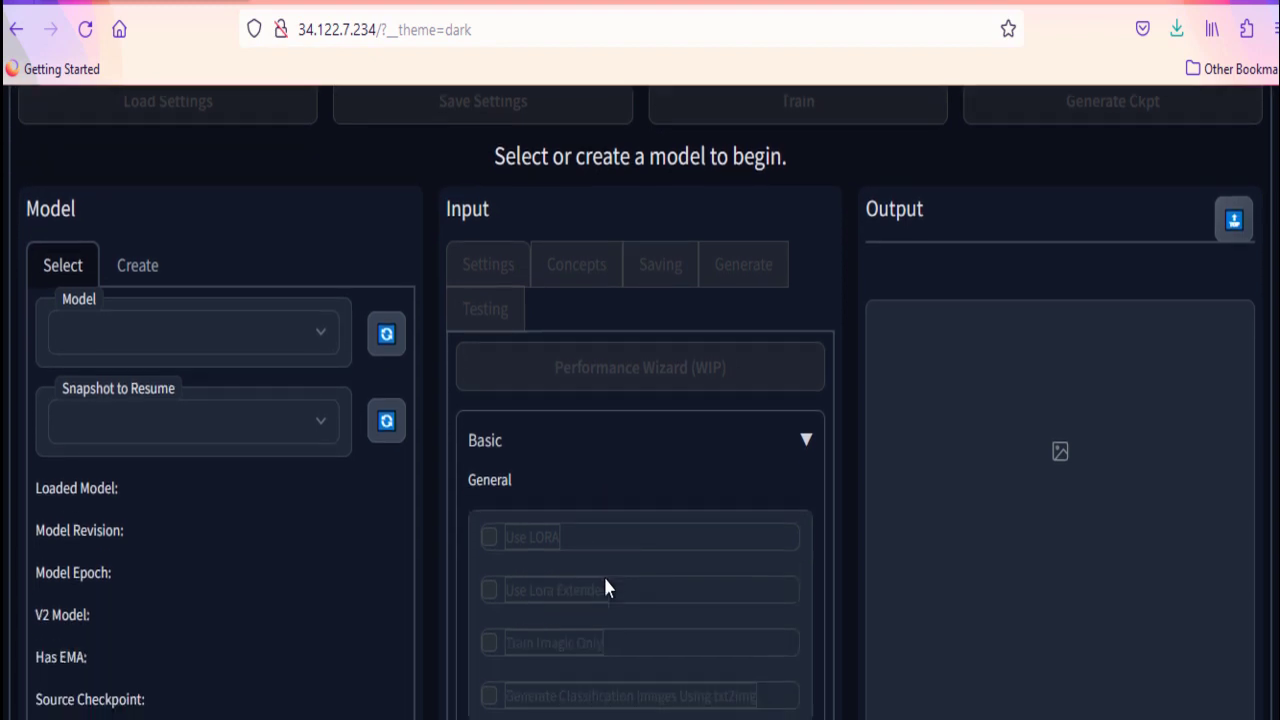
scroll(605, 588, down, 2)
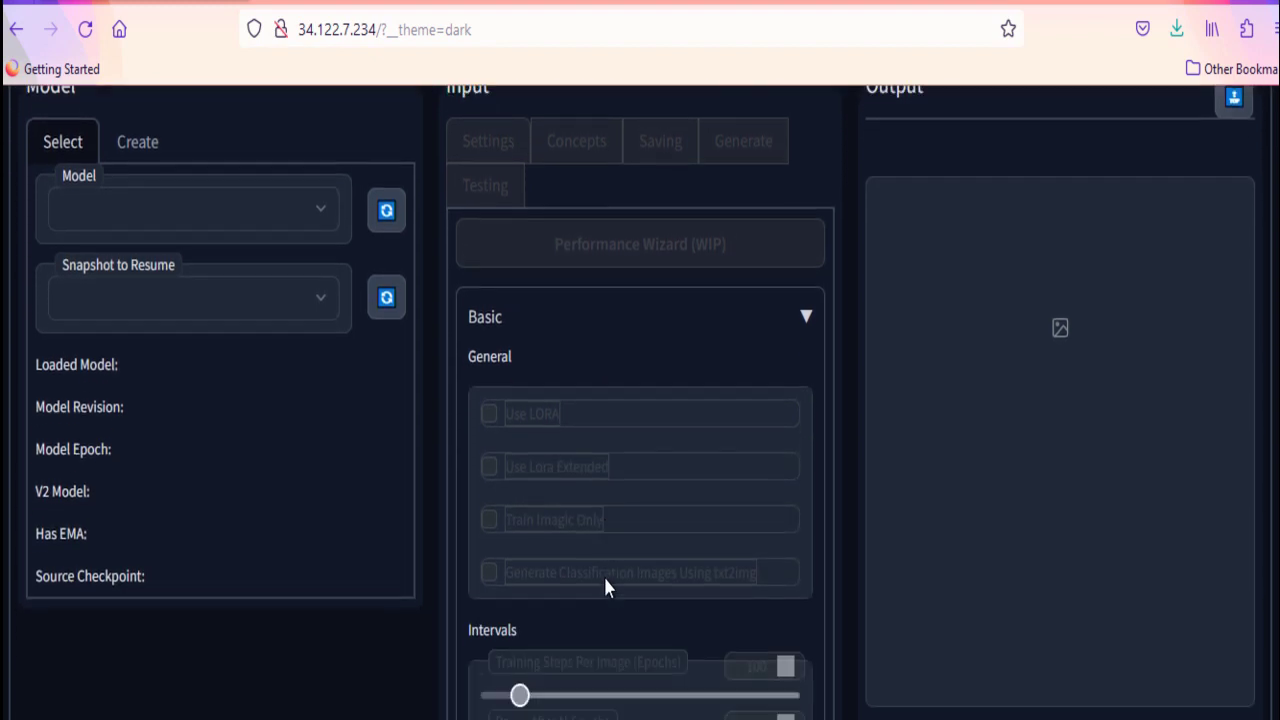
scroll(605, 580, down, 5)
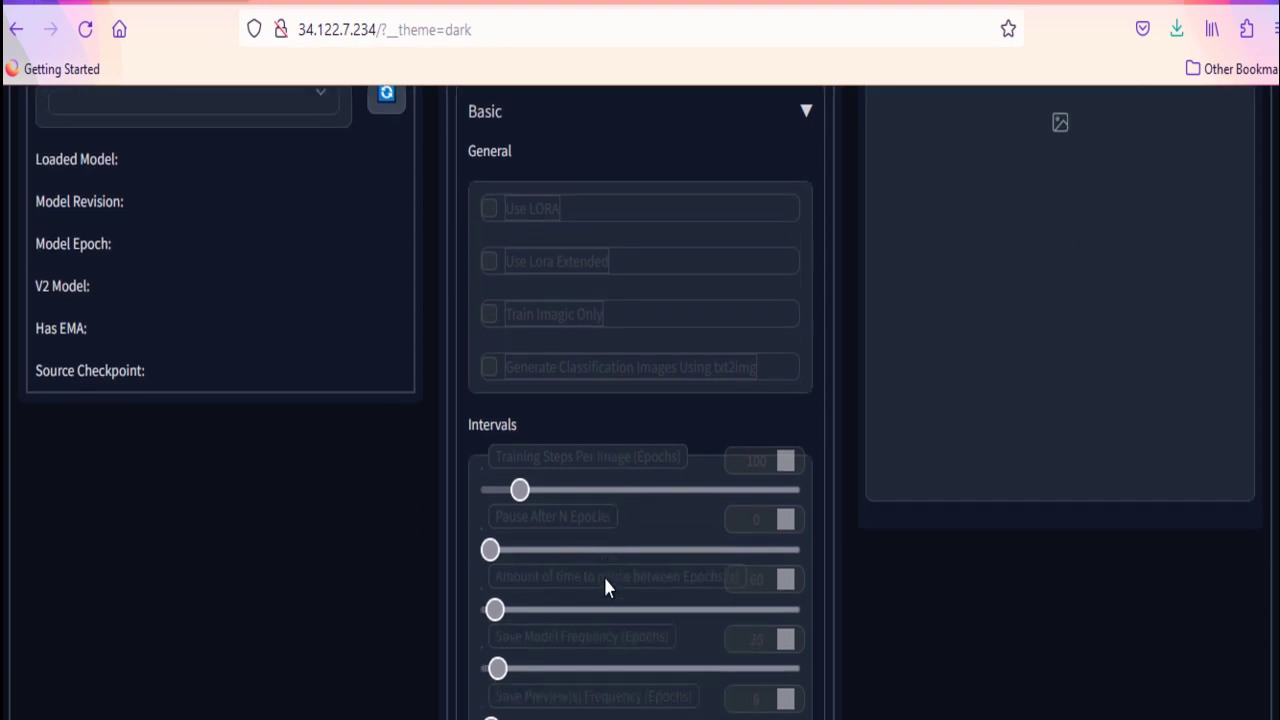
scroll(605, 588, down, 7)
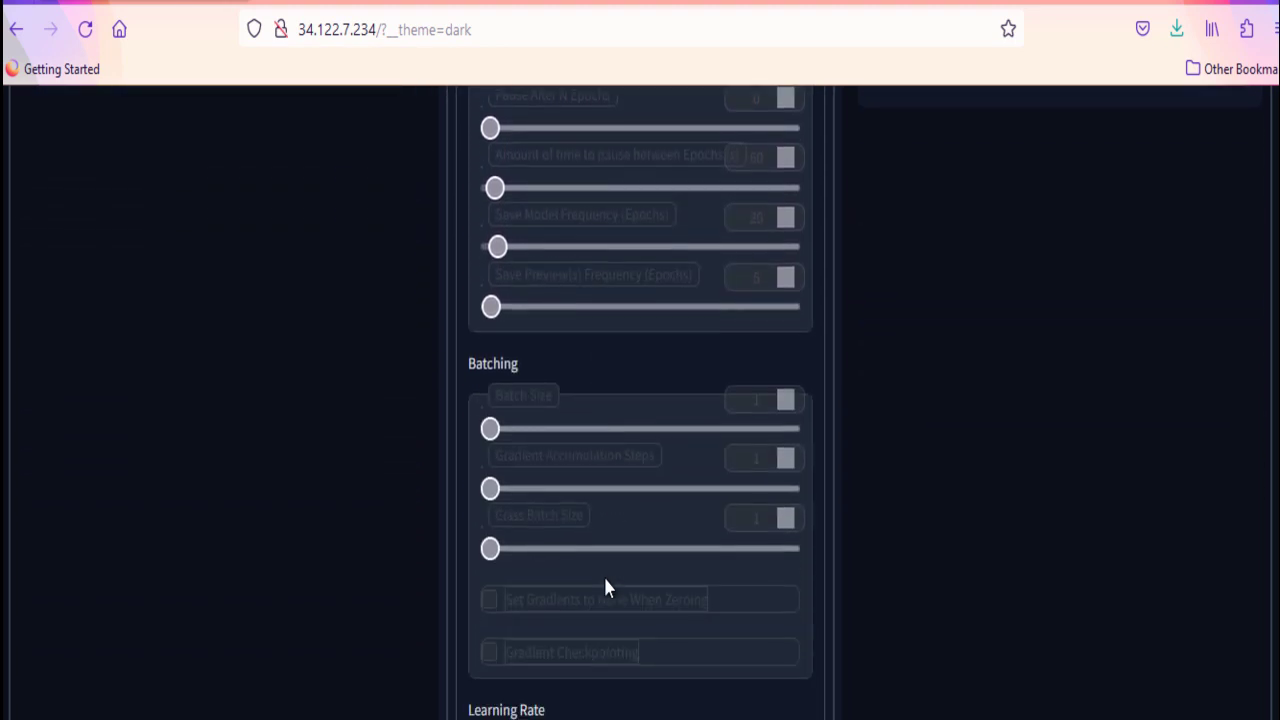
scroll(605, 588, down, 6)
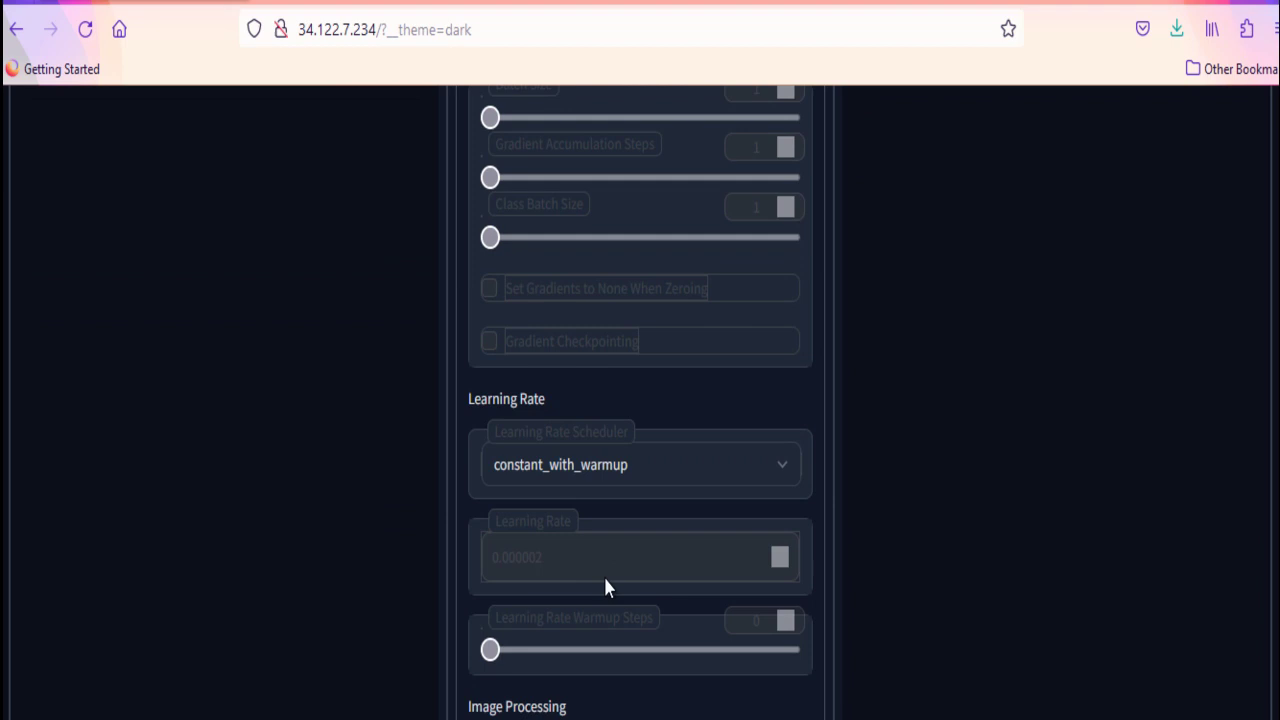
scroll(605, 580, down, 8)
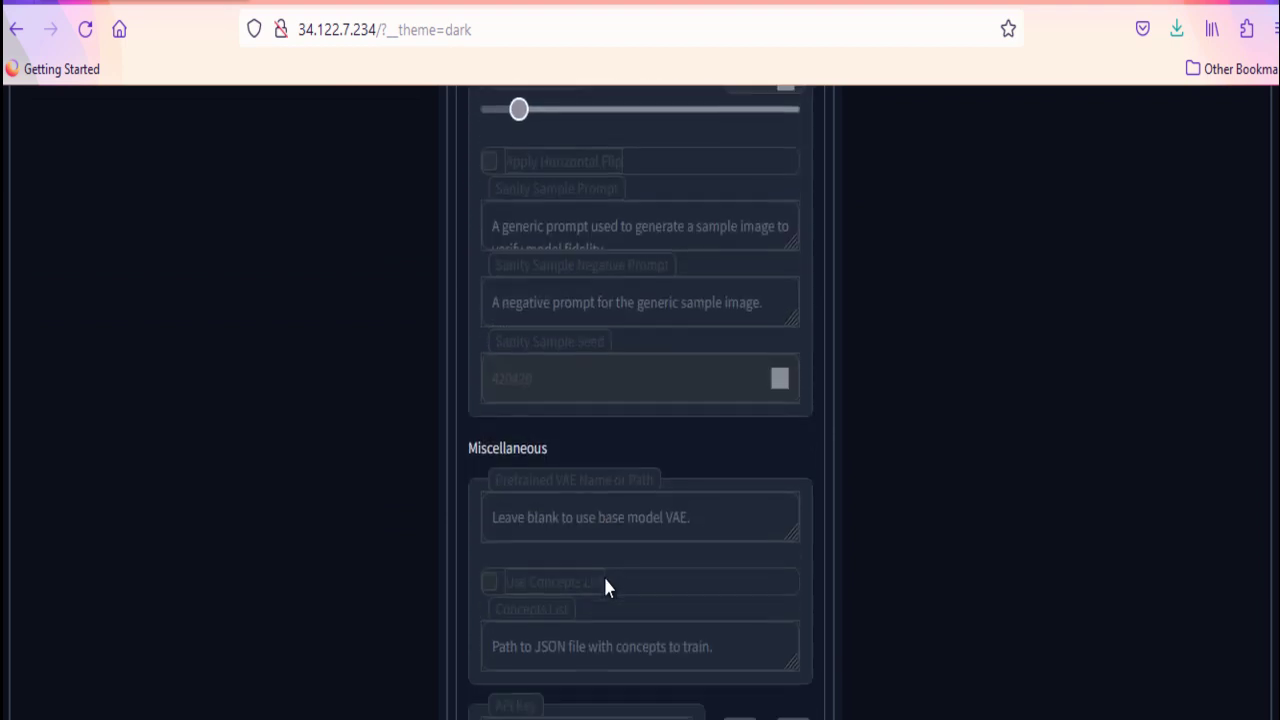
scroll(605, 588, down, 2)
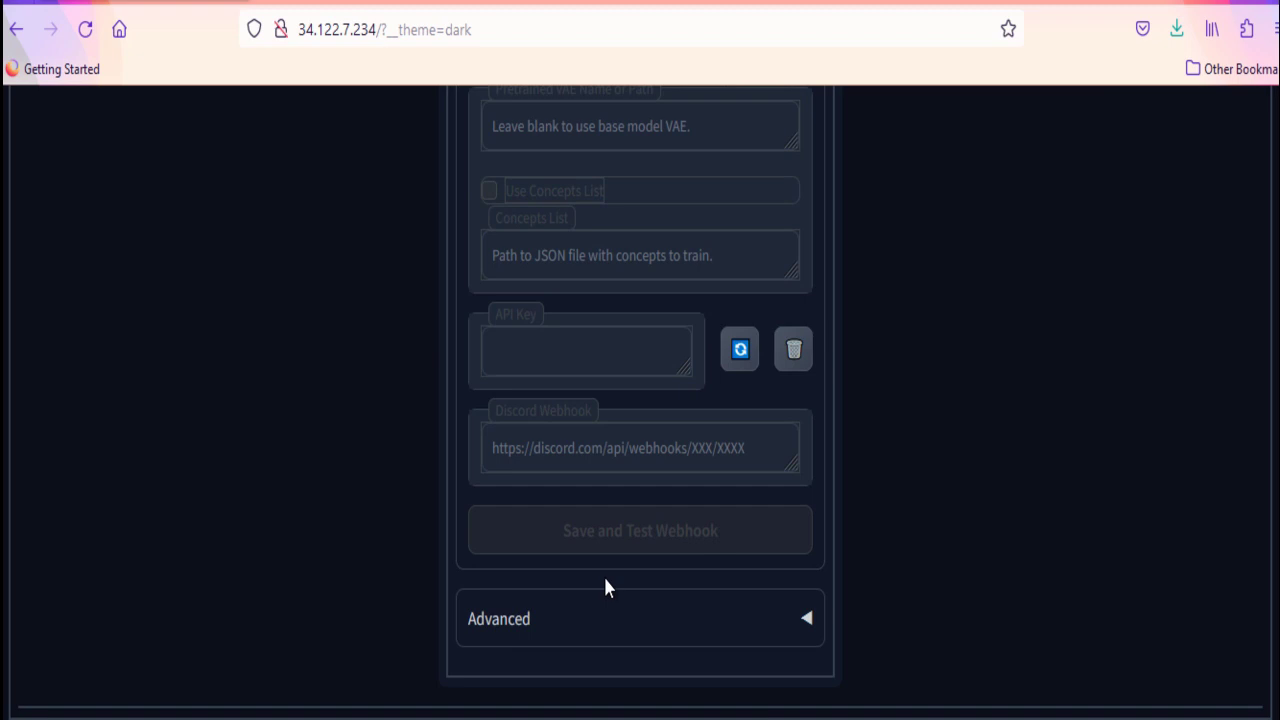
scroll(605, 588, up, 15)
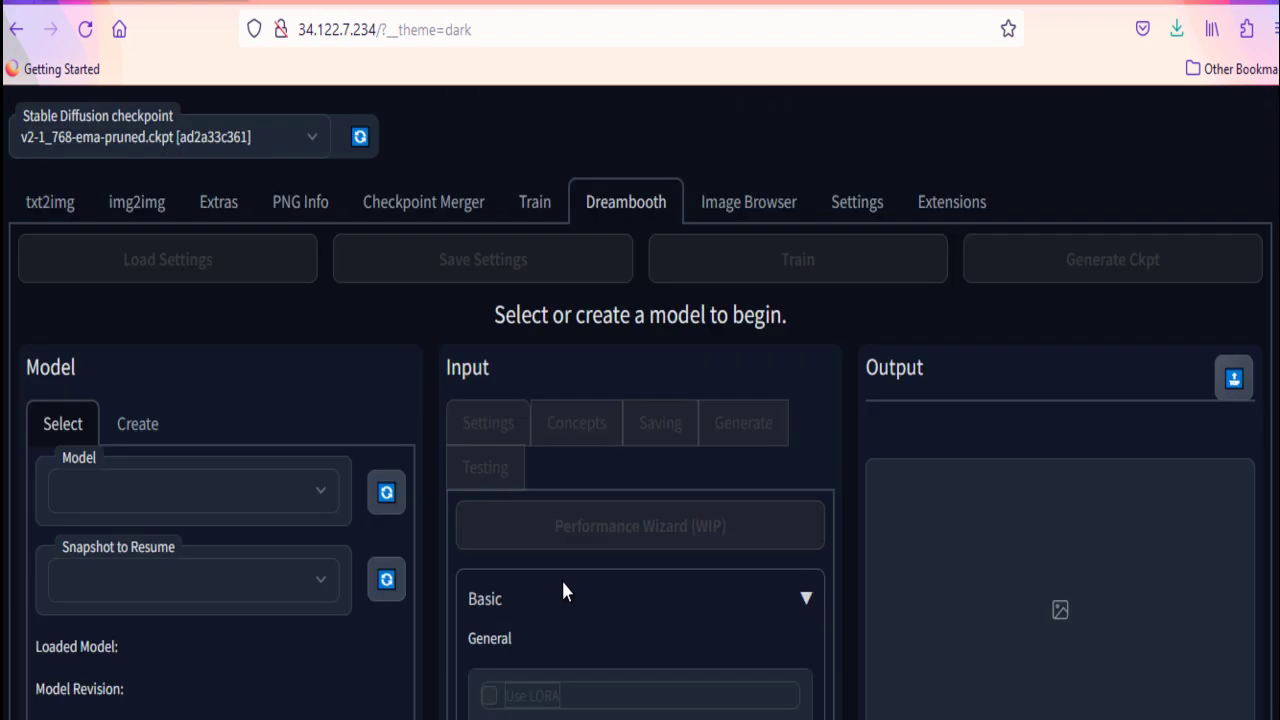
Create the Dreambooth model techlatestdreamboothdemo from the v2-1_768-ema-pruned.ckpt source checkpoint.
click(143, 432)
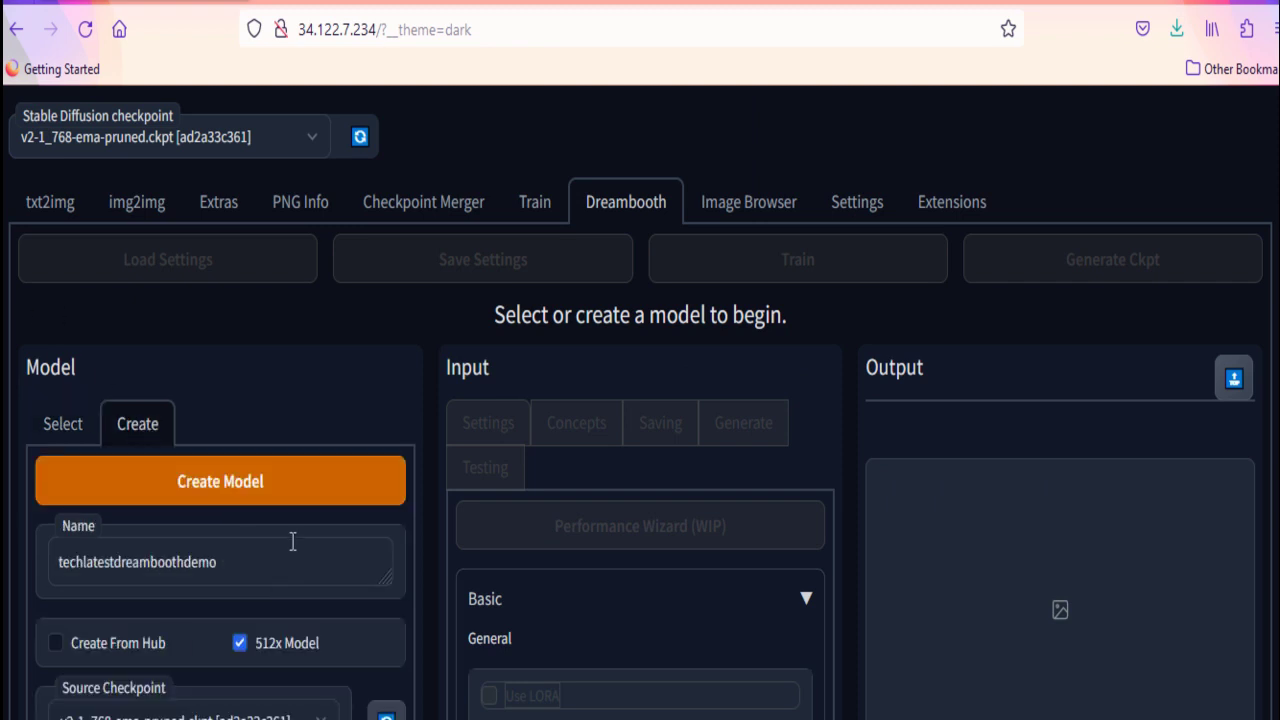
scroll(292, 541, down, 4)
scroll(291, 549, up, 1)
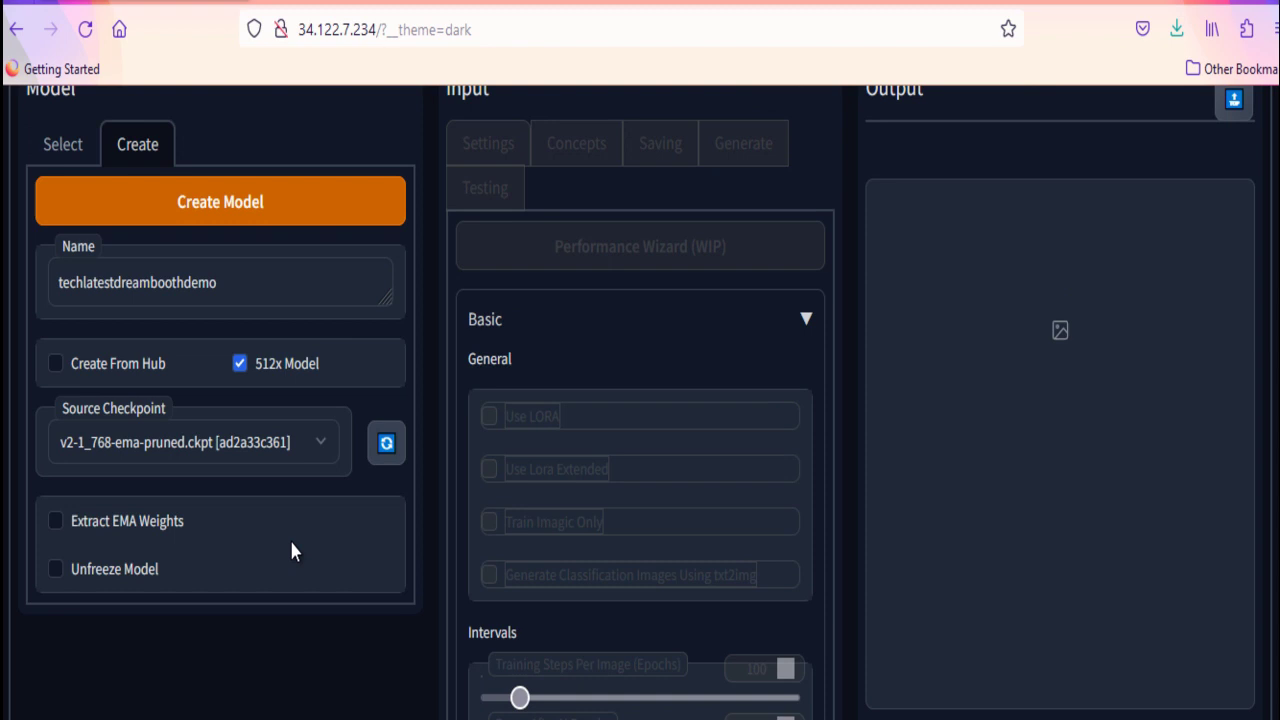
click(249, 286)
drag(53, 284, 228, 281)
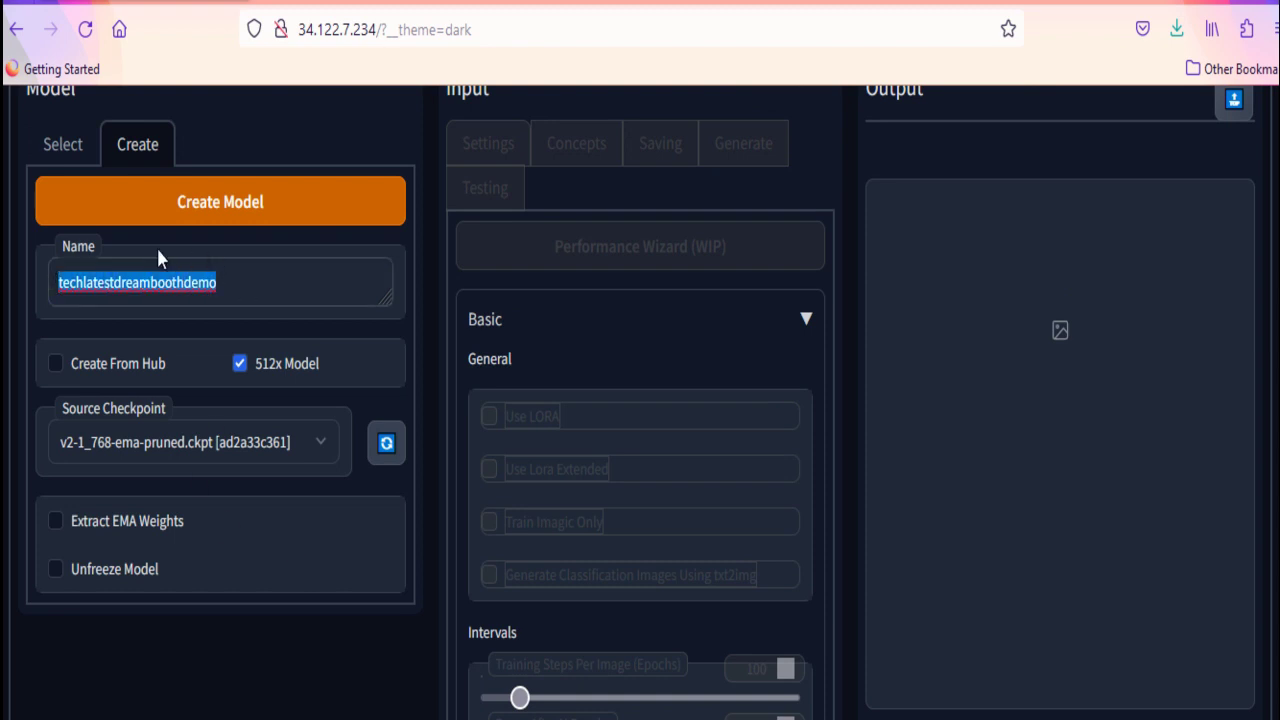
click(326, 435)
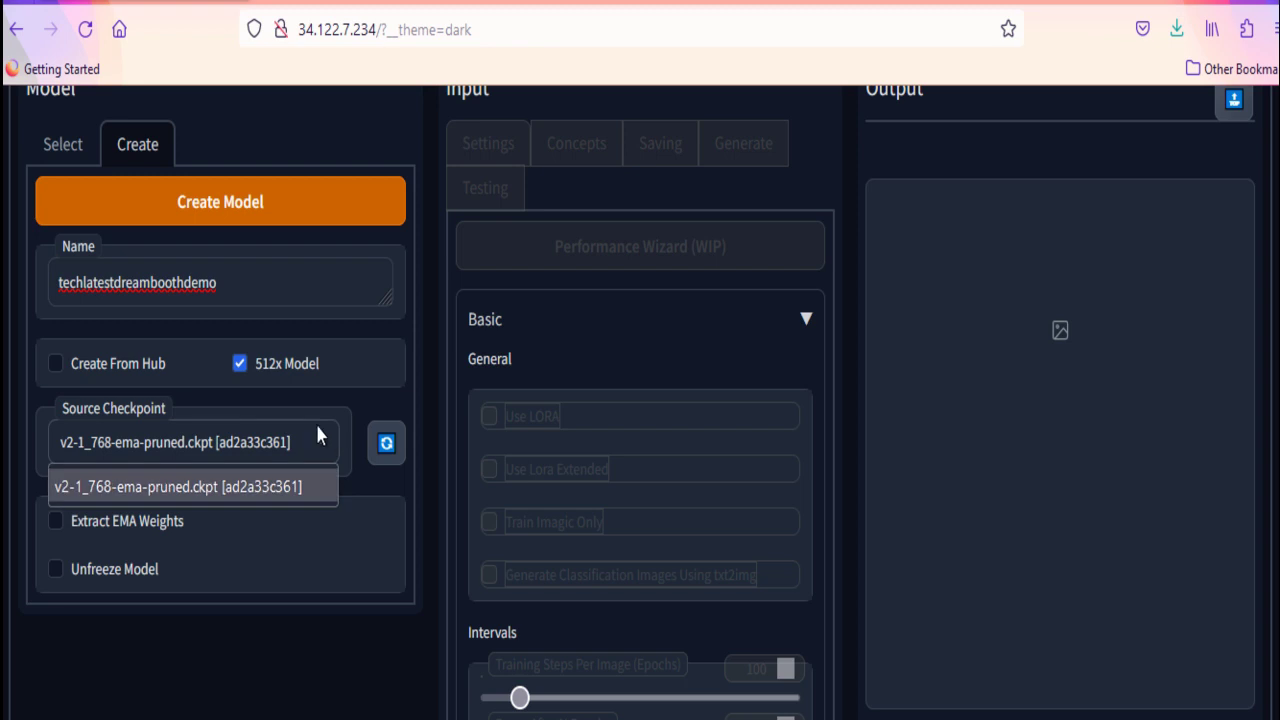
click(196, 484)
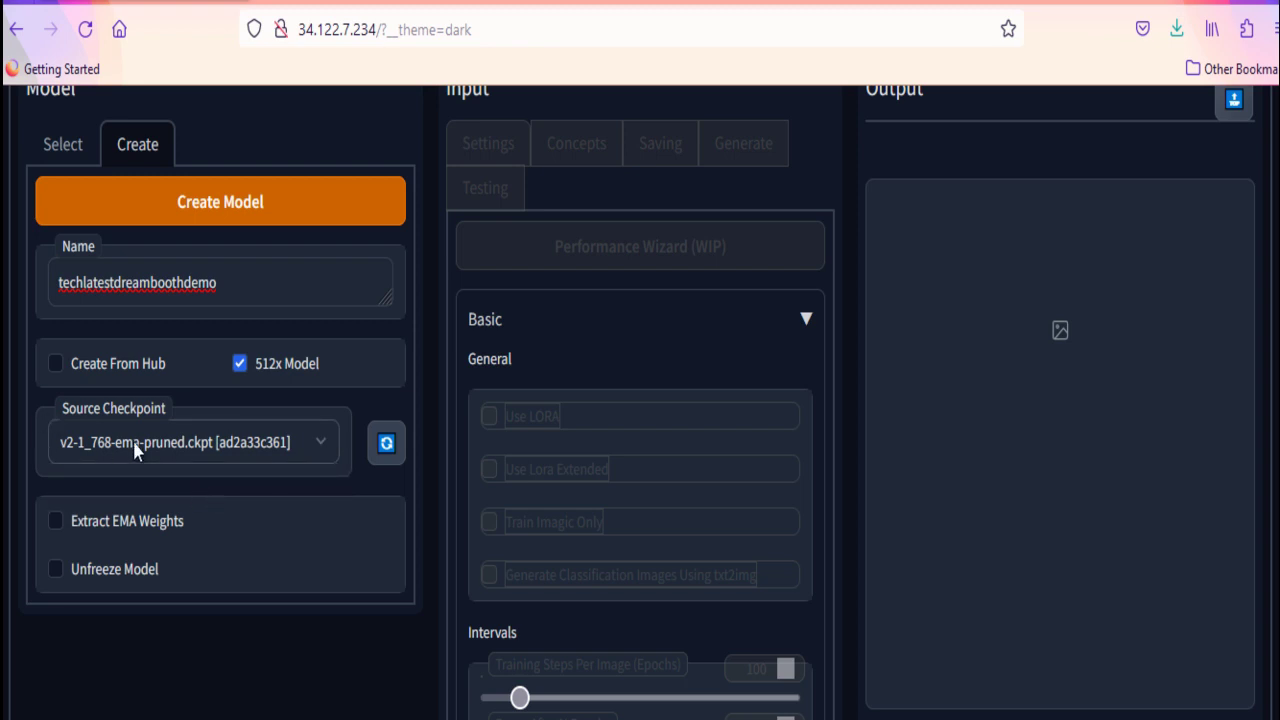
click(238, 215)
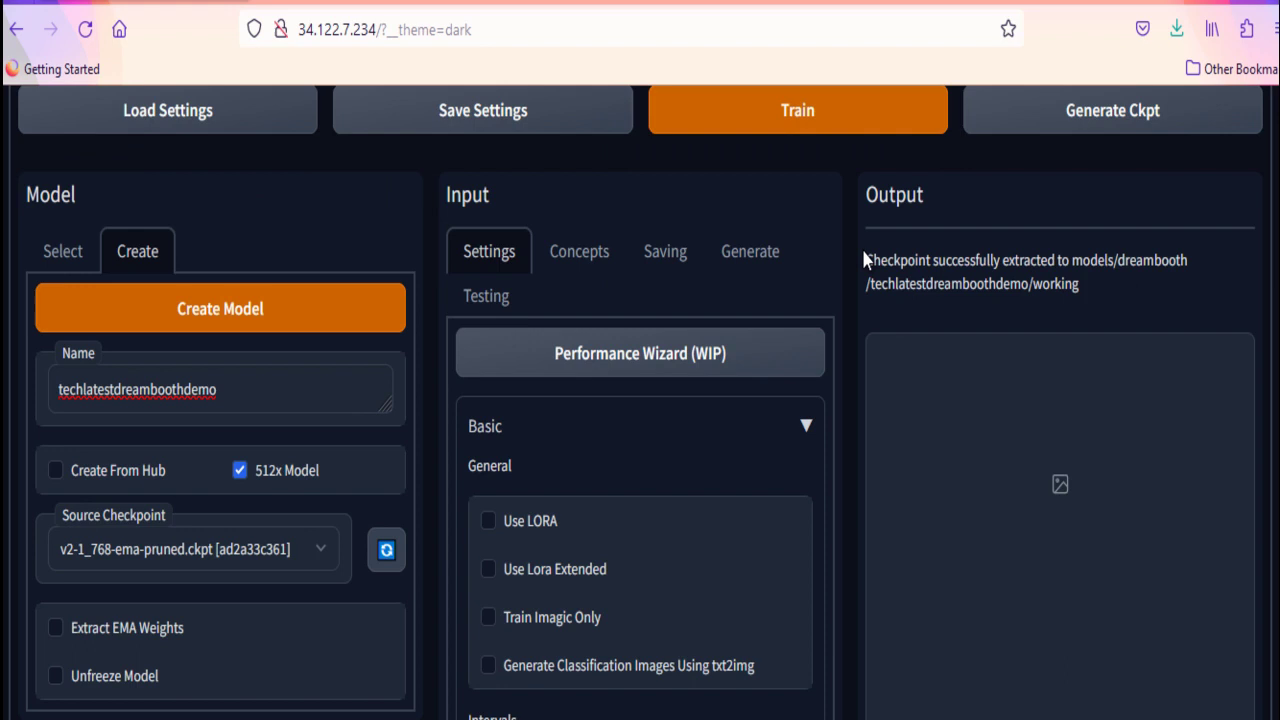
Select the new techlatestdreamboothdemo model and set Mixed Precision to fp16 in Advanced settings.
drag(864, 252, 1059, 298)
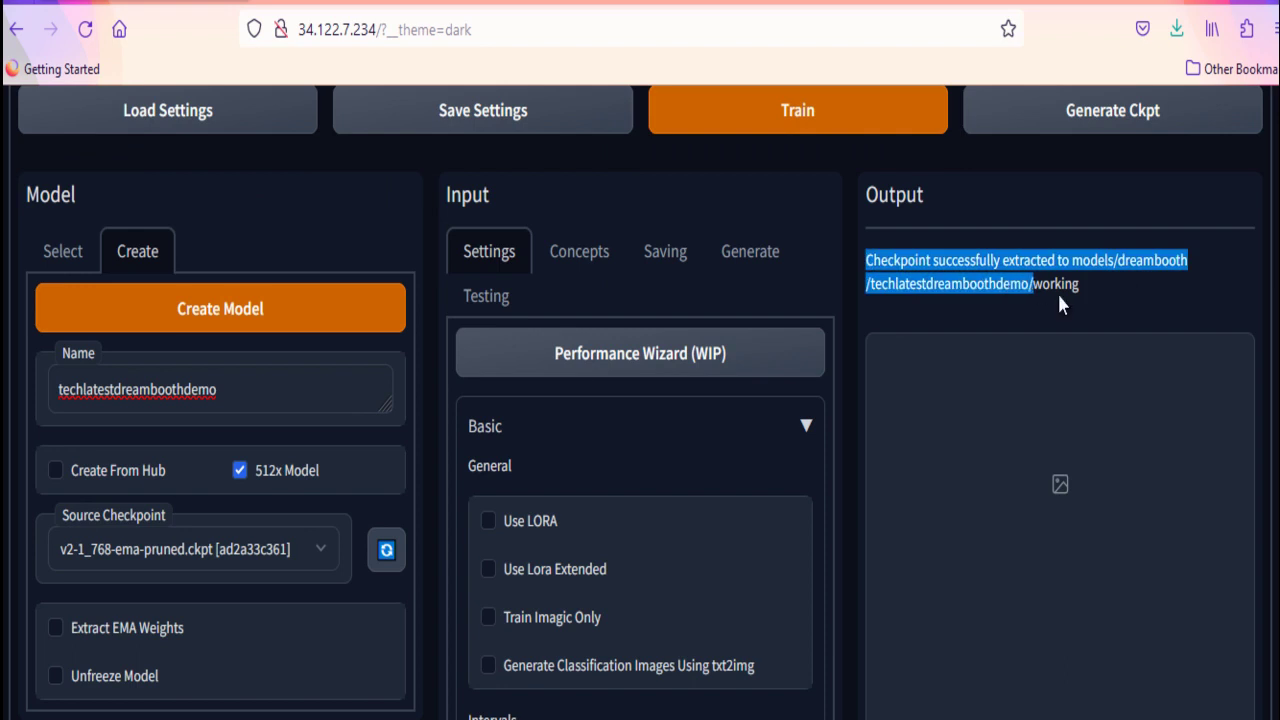
click(62, 258)
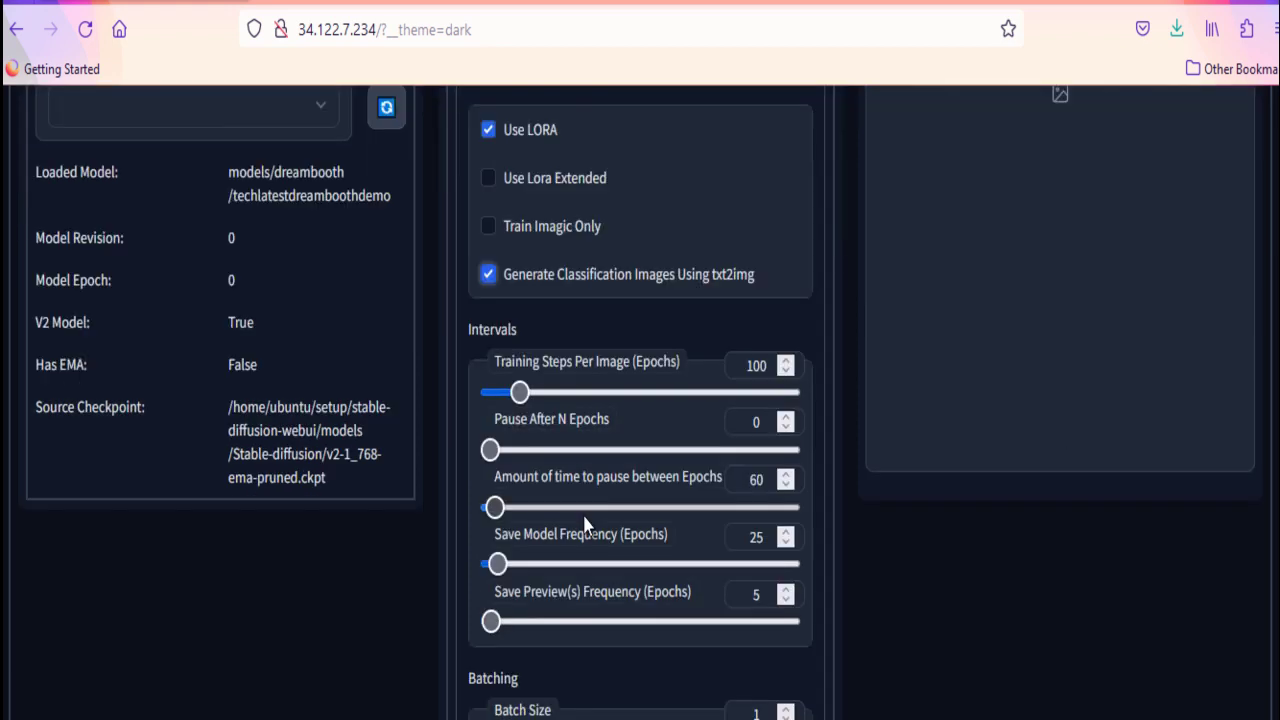
scroll(585, 523, down, 3)
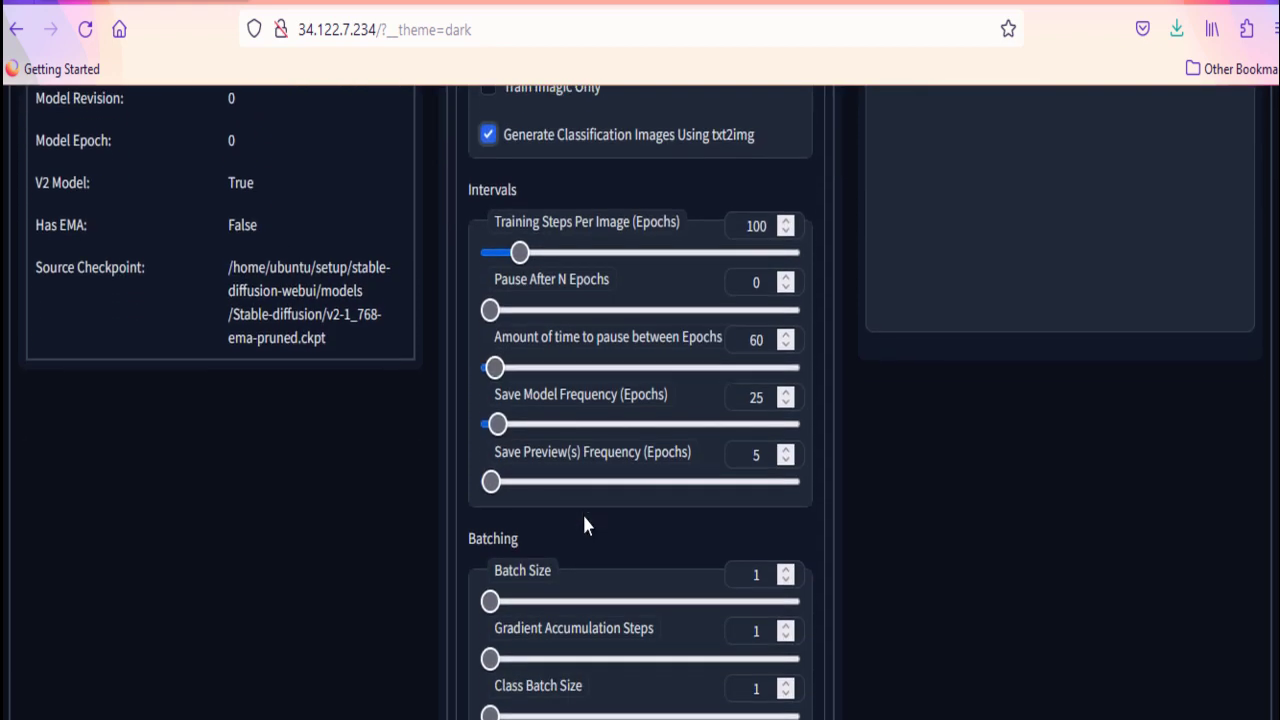
scroll(639, 653, down, 4)
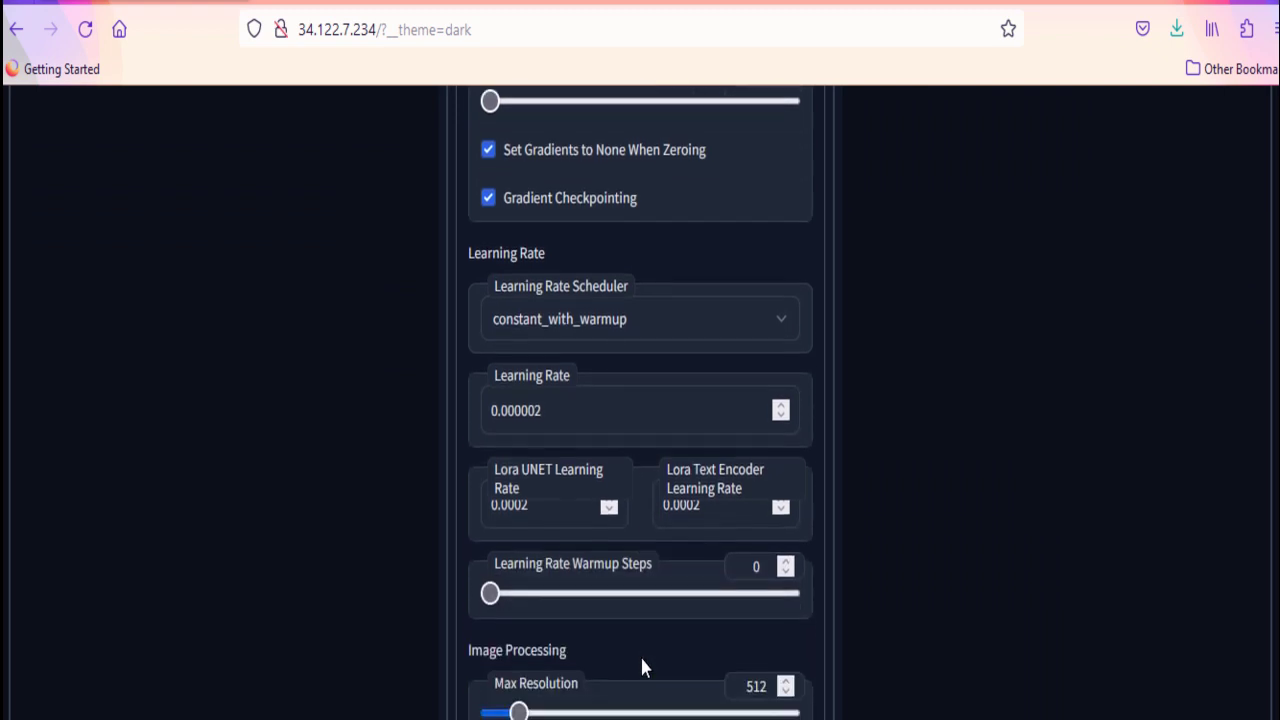
scroll(594, 338, down, 9)
click(640, 385)
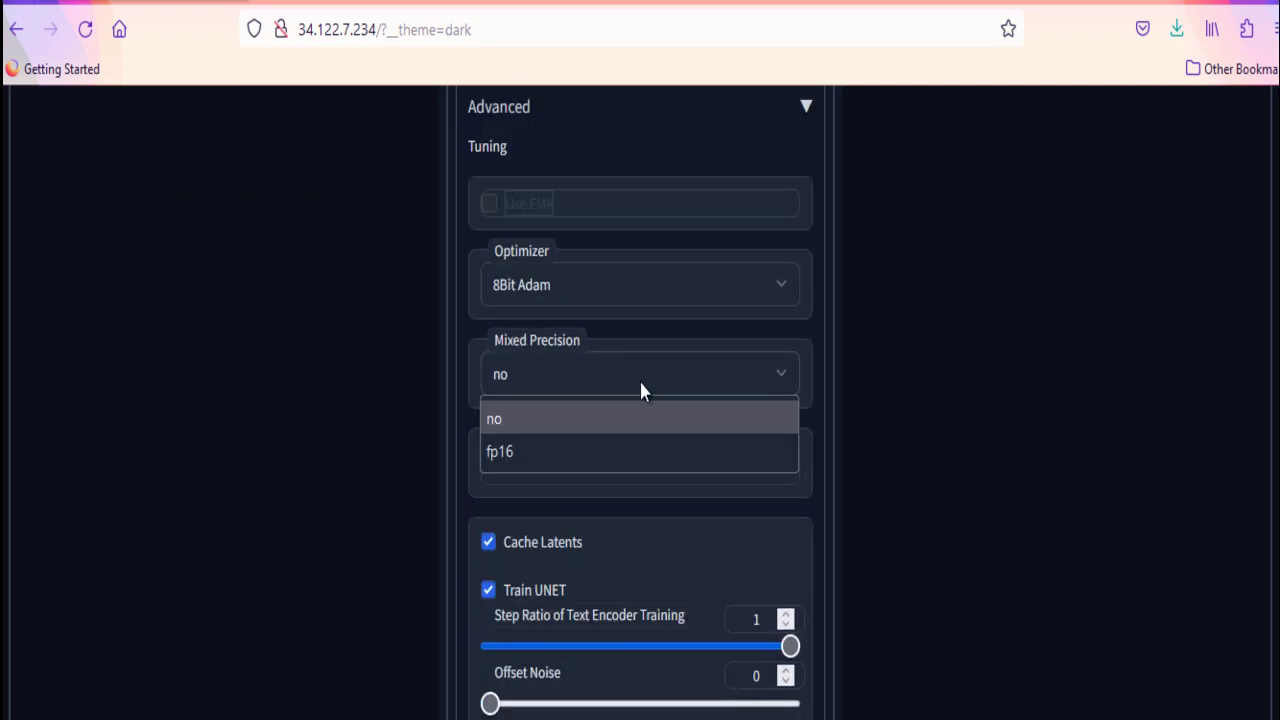
click(500, 451)
scroll(894, 423, down, 6)
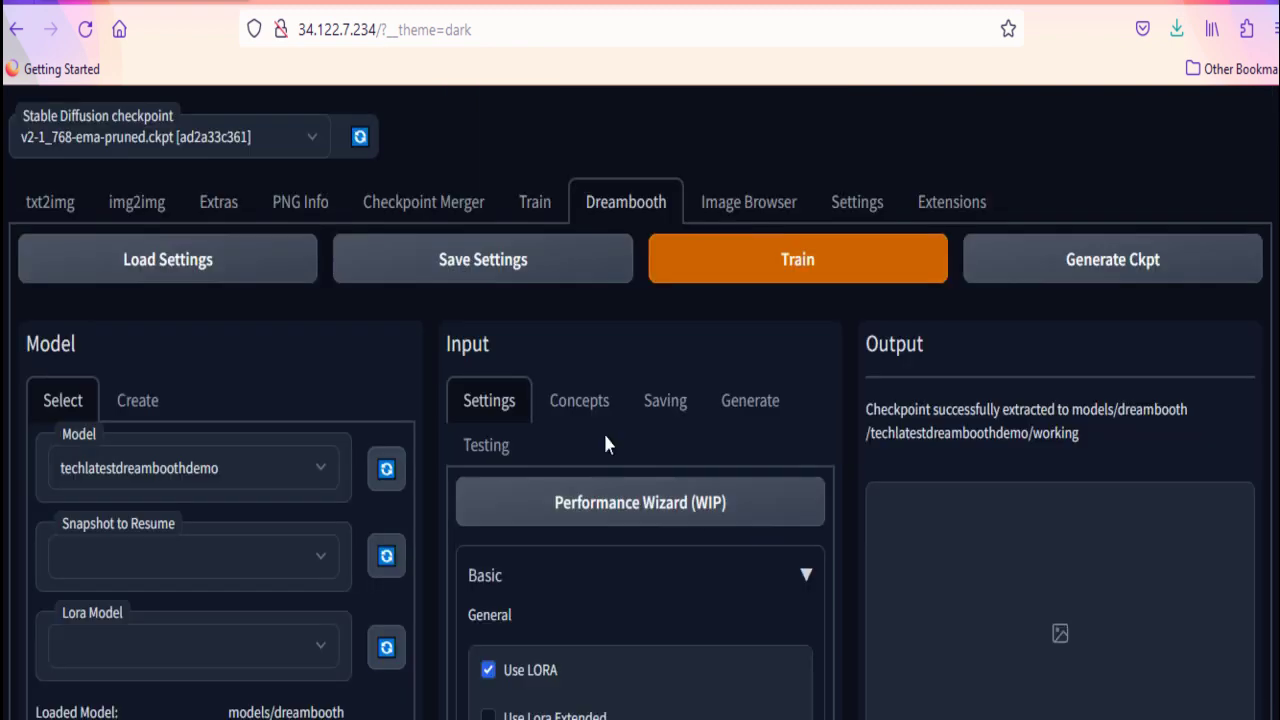
Apply the Training Wizard (Person) defaults to the model's concepts, confirming the overwrite.
click(588, 400)
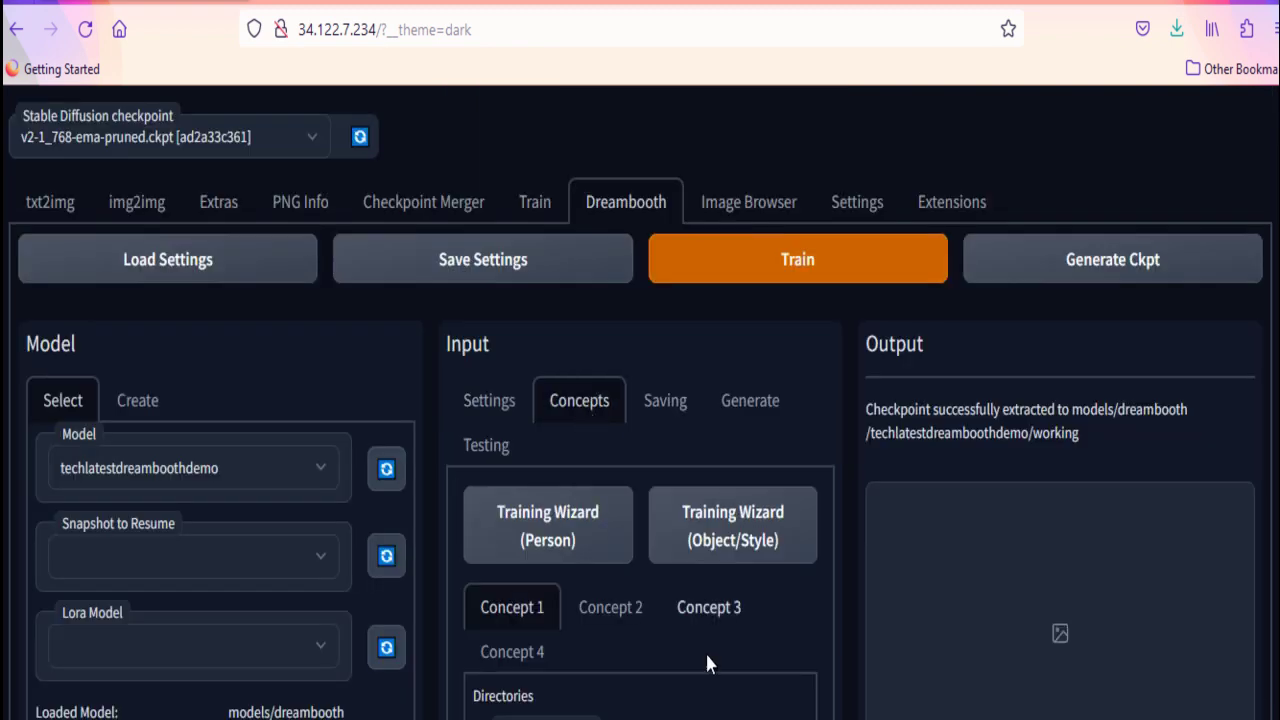
scroll(707, 655, down, 3)
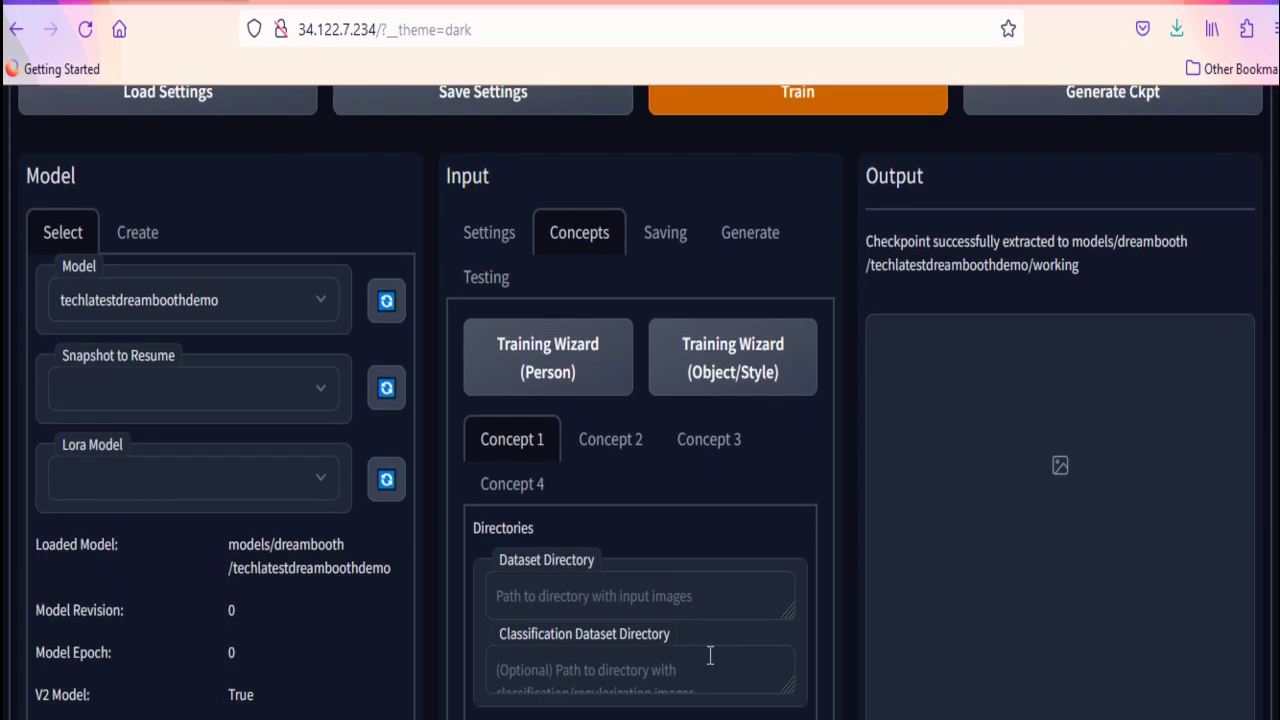
click(540, 354)
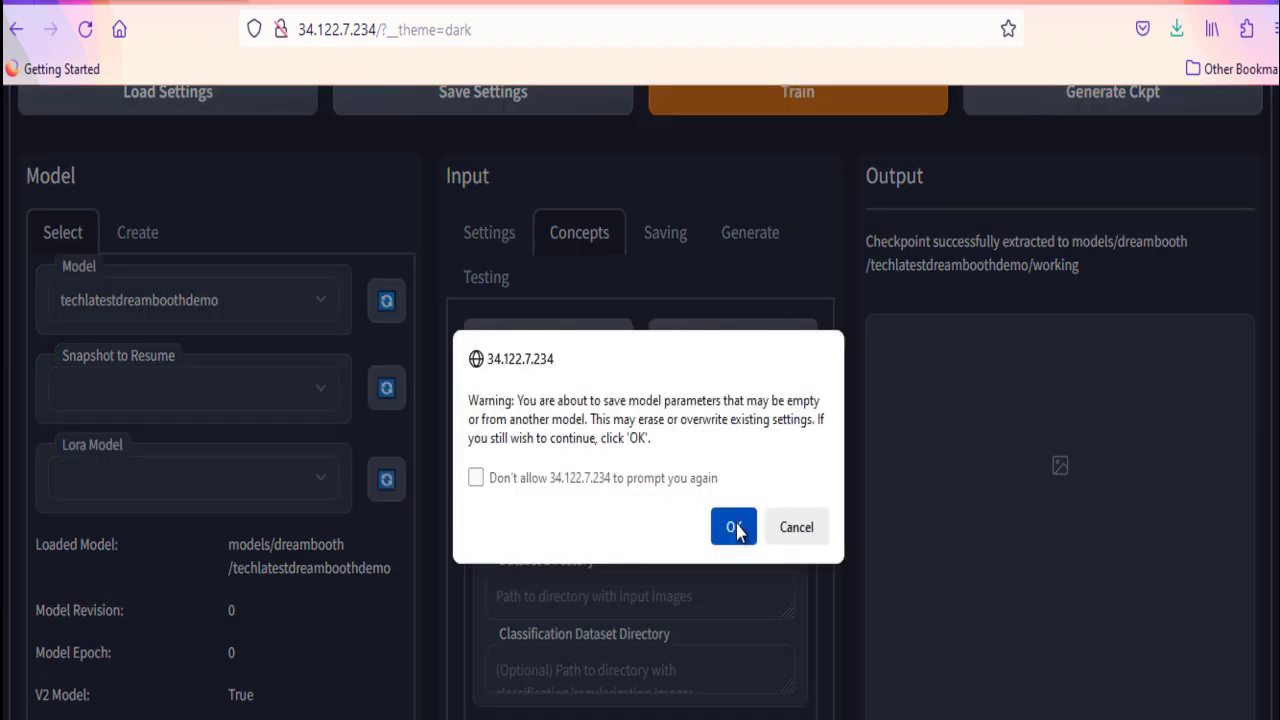
click(734, 527)
scroll(566, 366, down, 2)
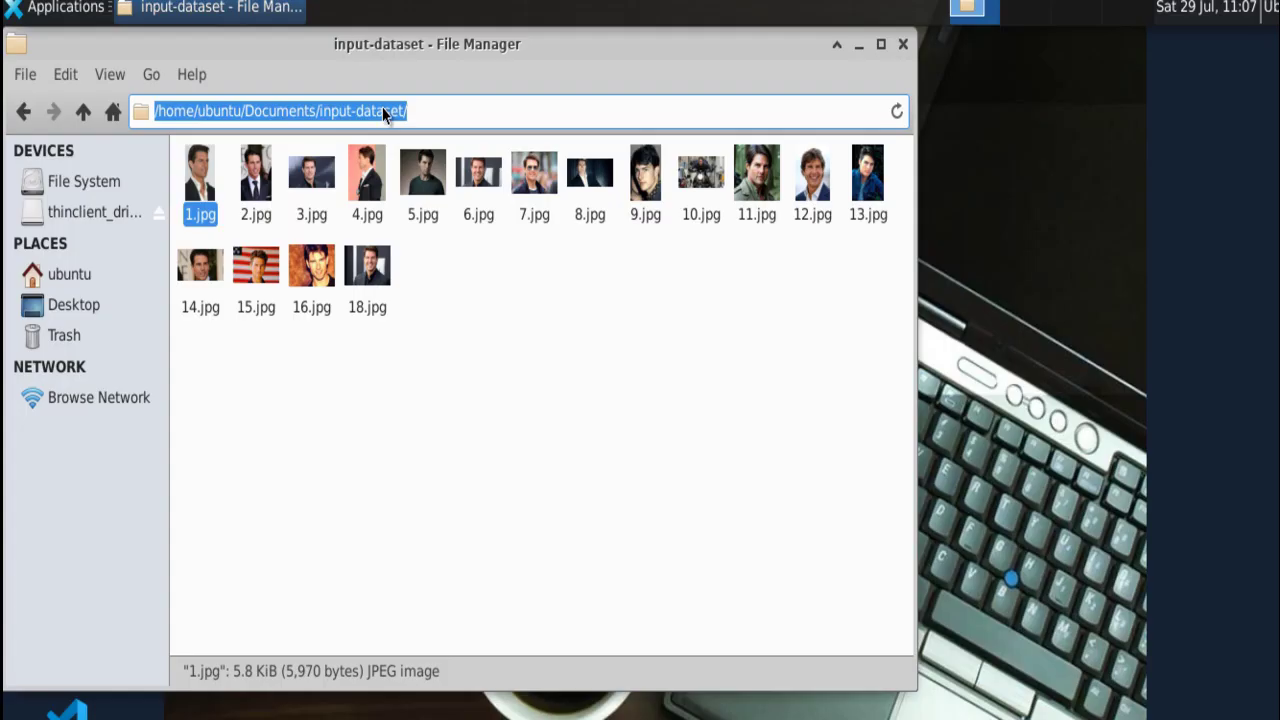
Set Concept 1's Dataset Directory to the copied input-dataset folder path.
right_click(386, 108)
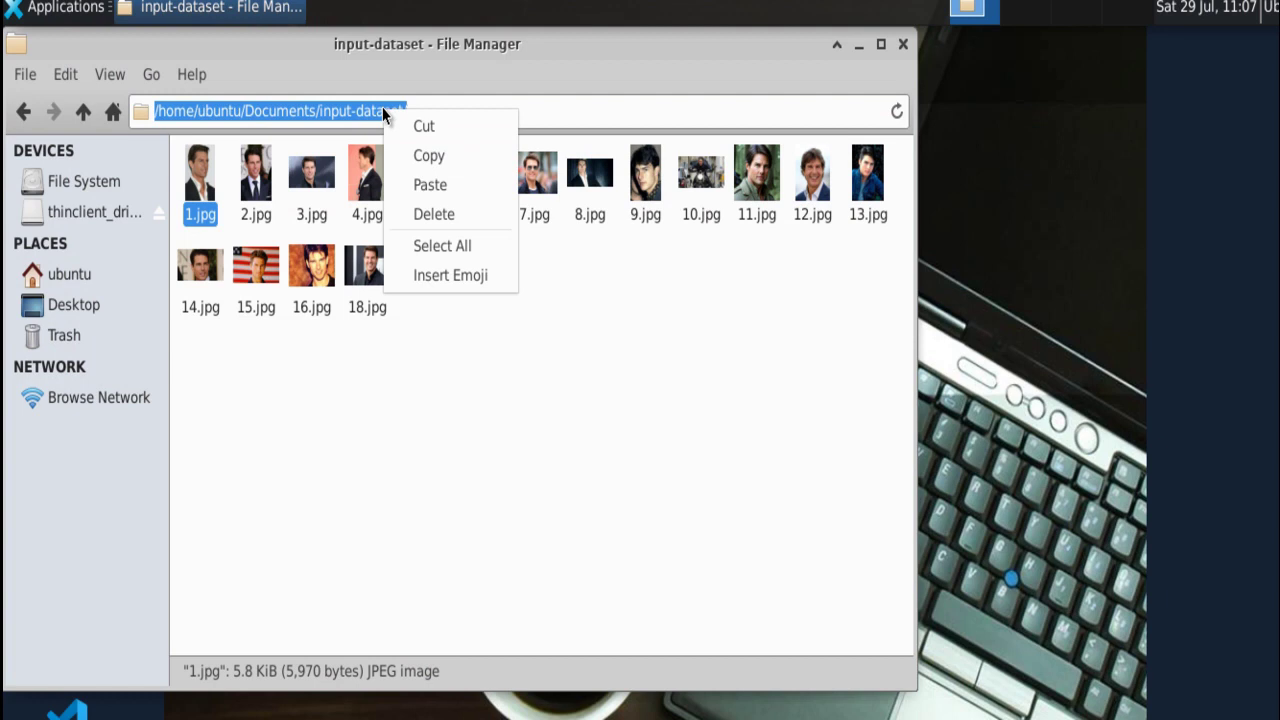
click(428, 156)
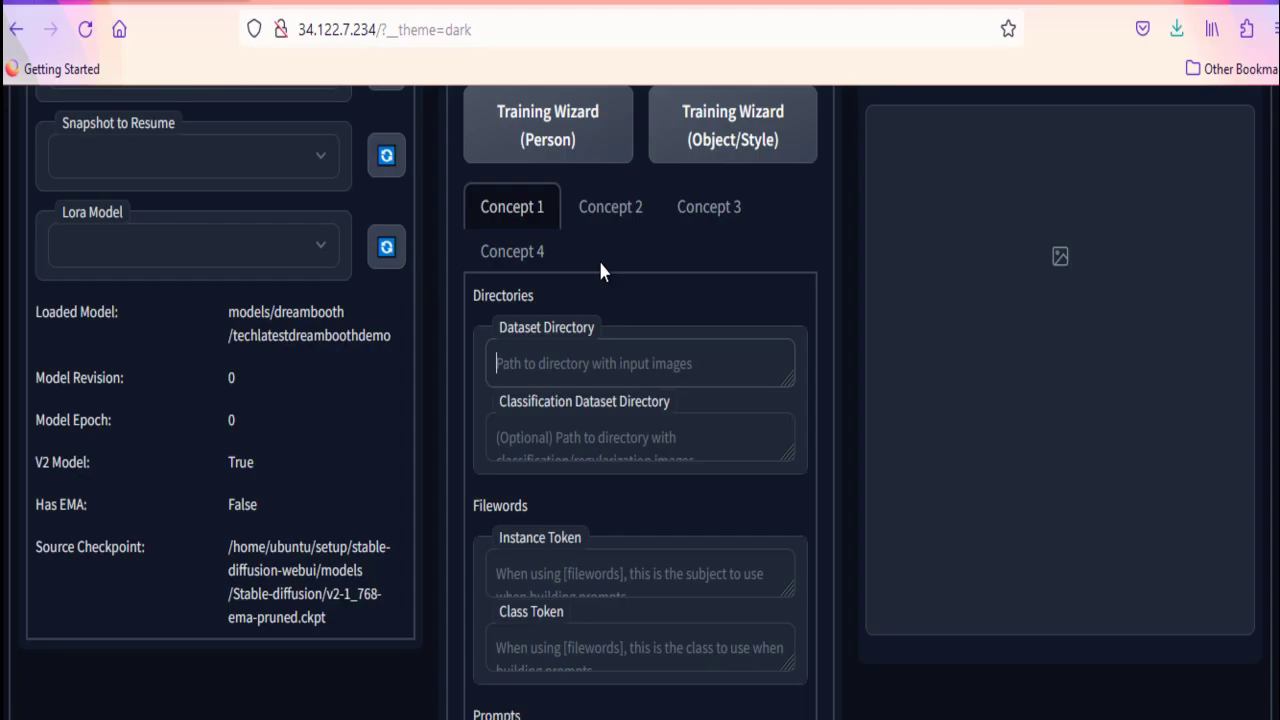
click(603, 380)
key(ctrl+v)
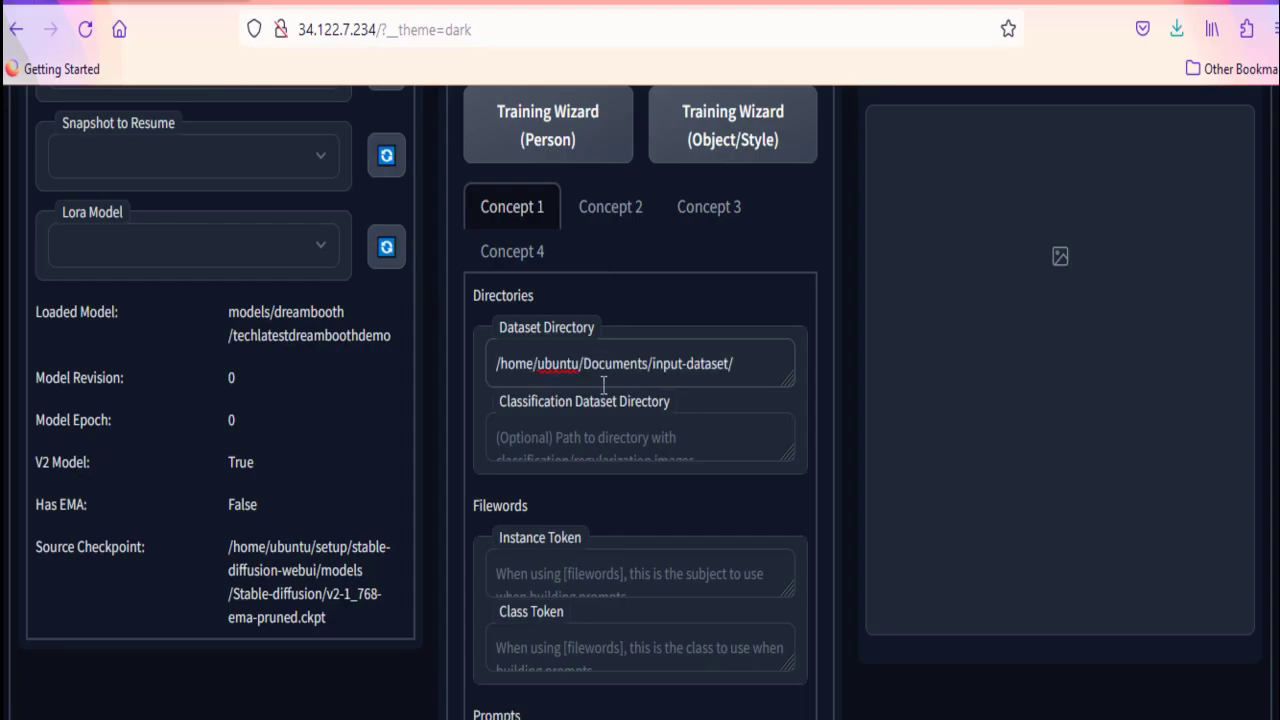
scroll(694, 460, down, 3)
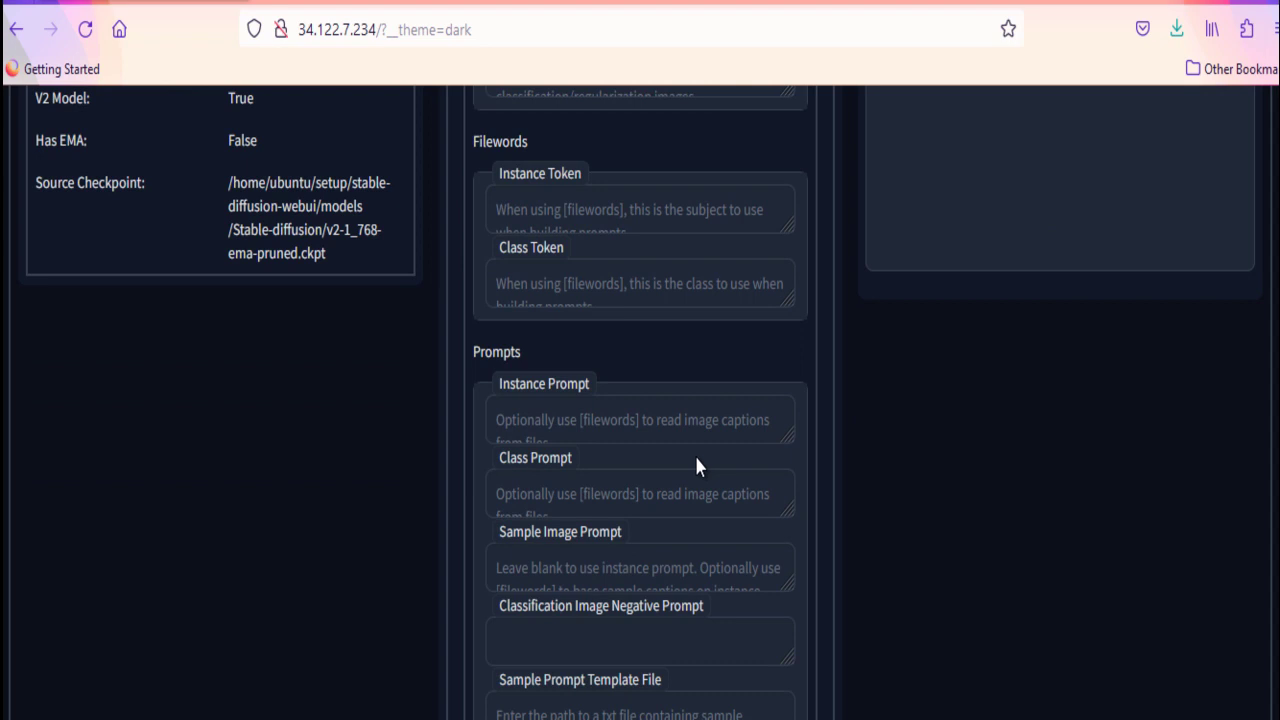
scroll(697, 465, down, 1)
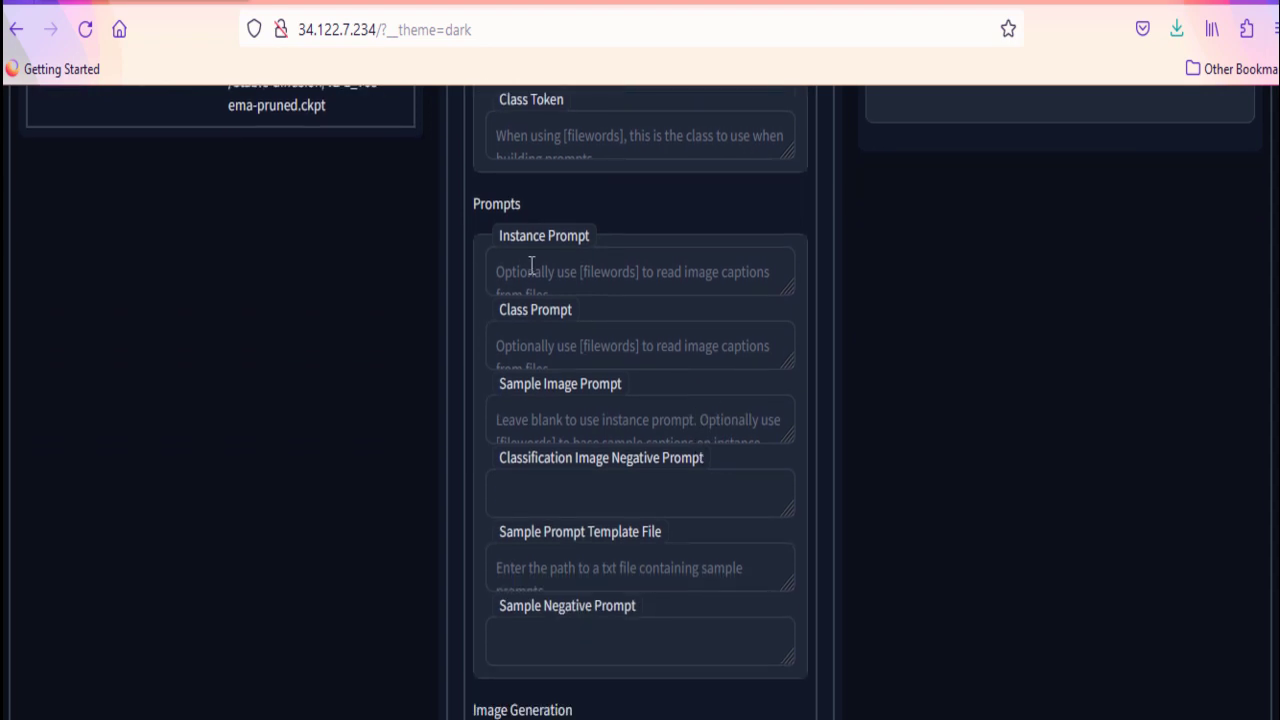
Fill in the portrait instance and class prompts and tidy the classification negative prompt.
click(531, 264)
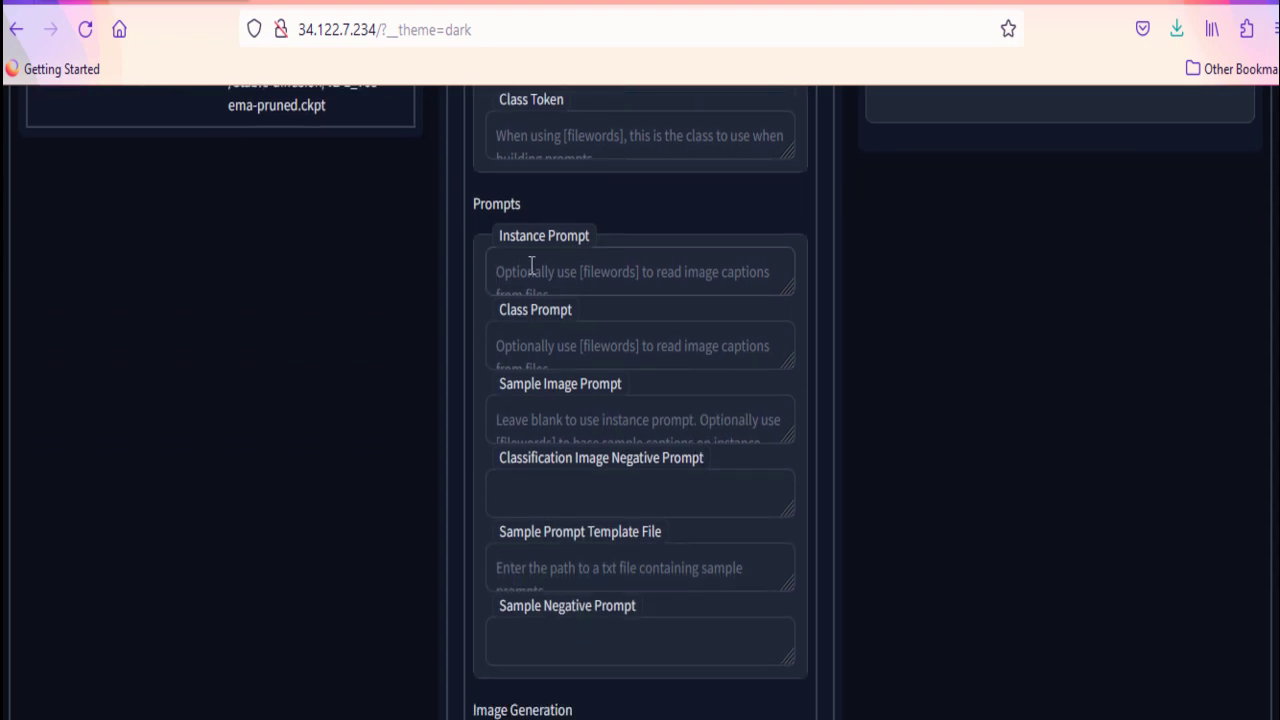
text(portrait of tomcruise person, award wining photography)
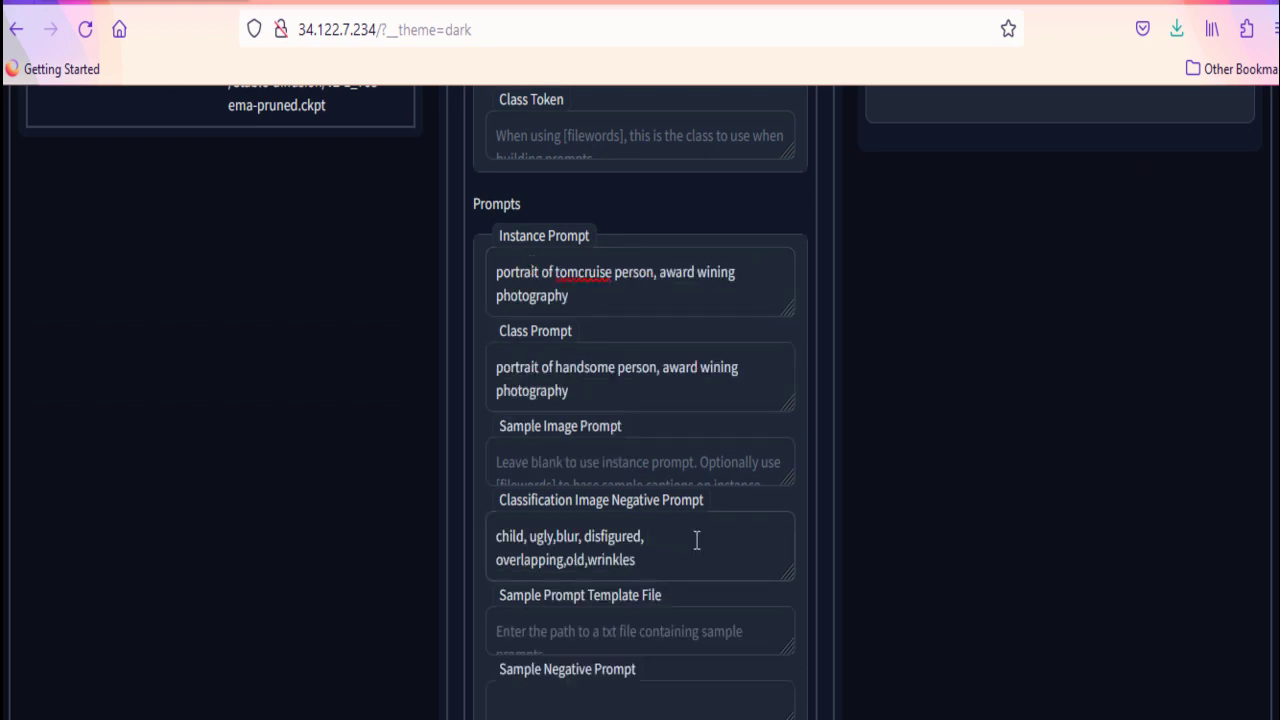
key(Delete)
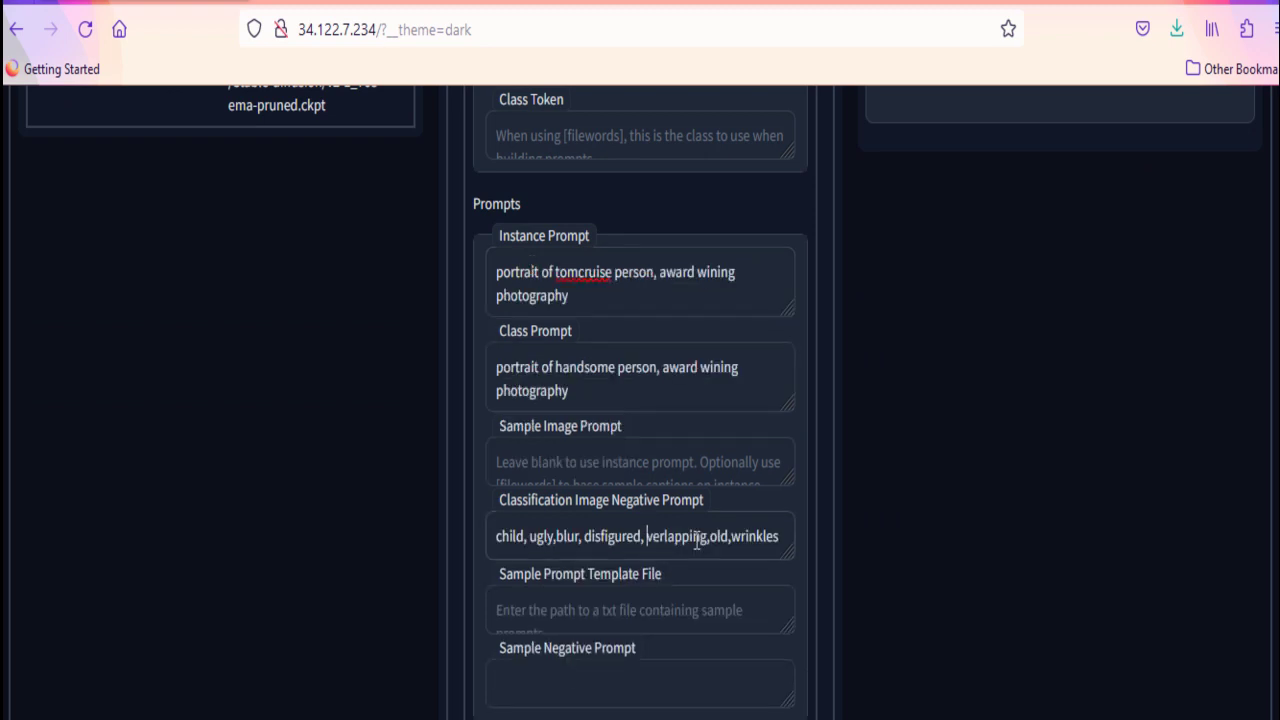
text(o)
key(Right)
key(Right)
key(Right)
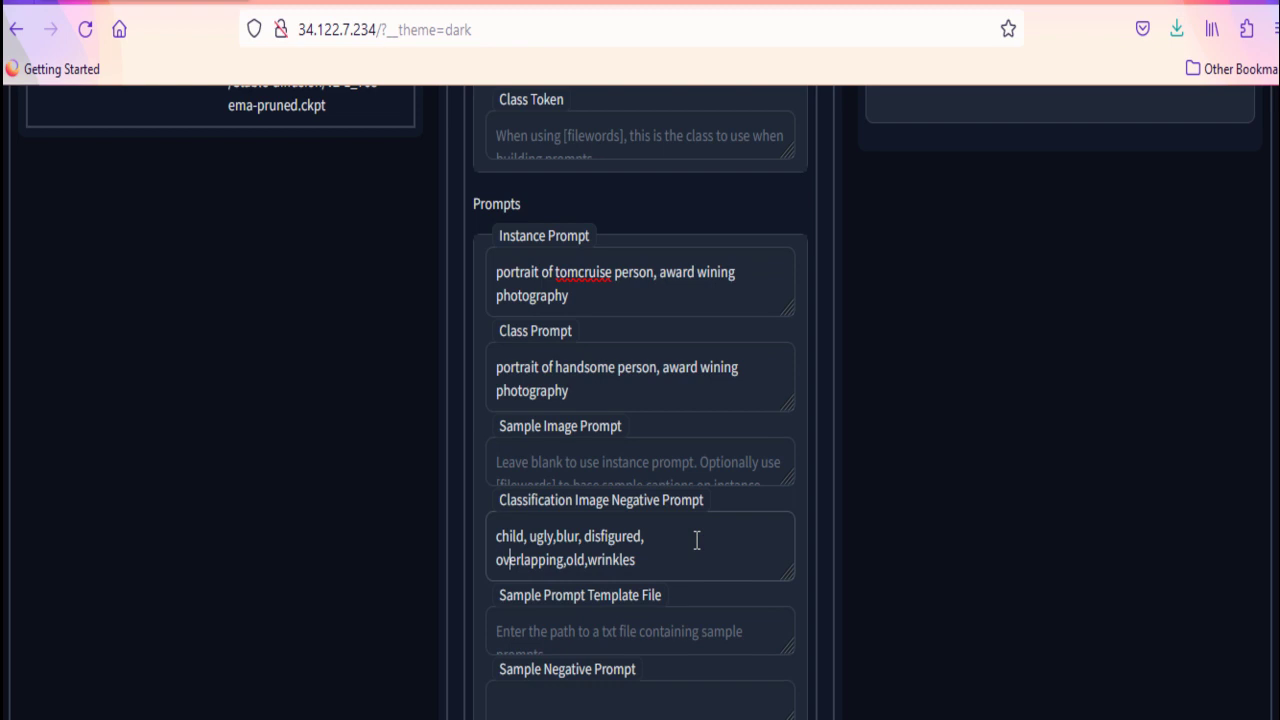
key(Right)
key(Right)
key(Right)
key(Right)
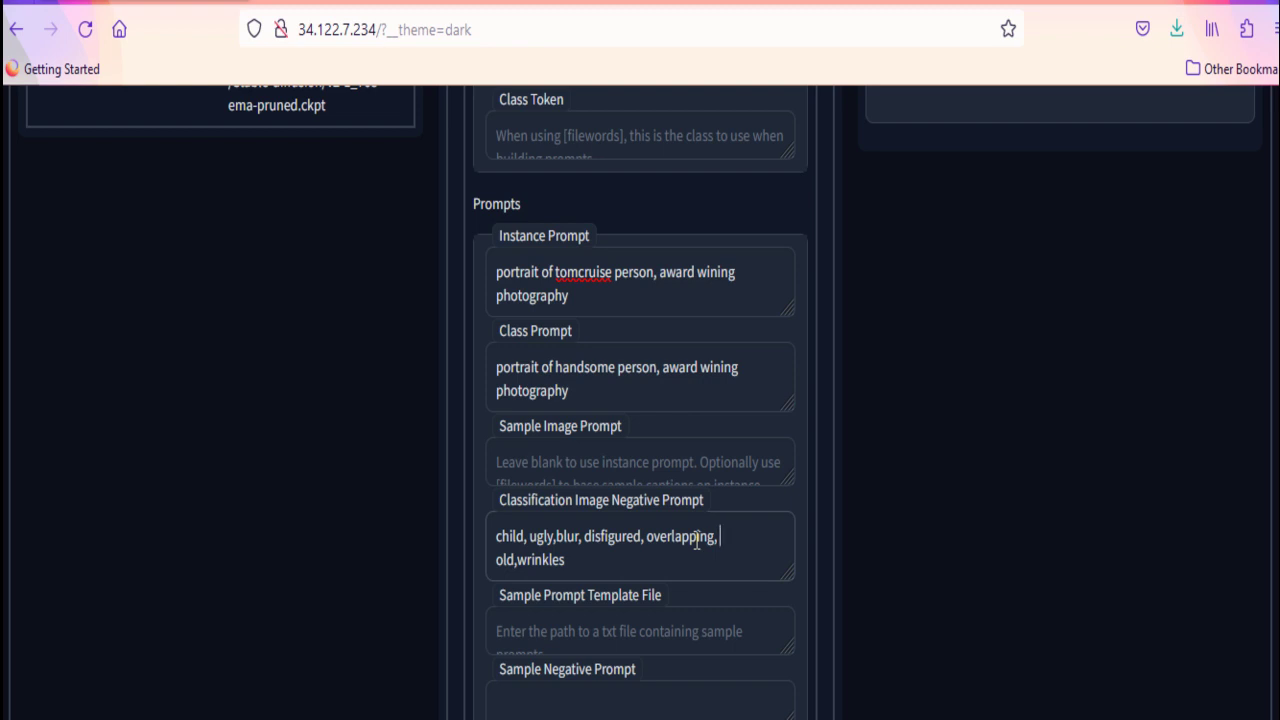
key(Delete)
key(Right)
key(Right)
key(Right)
key(Right)
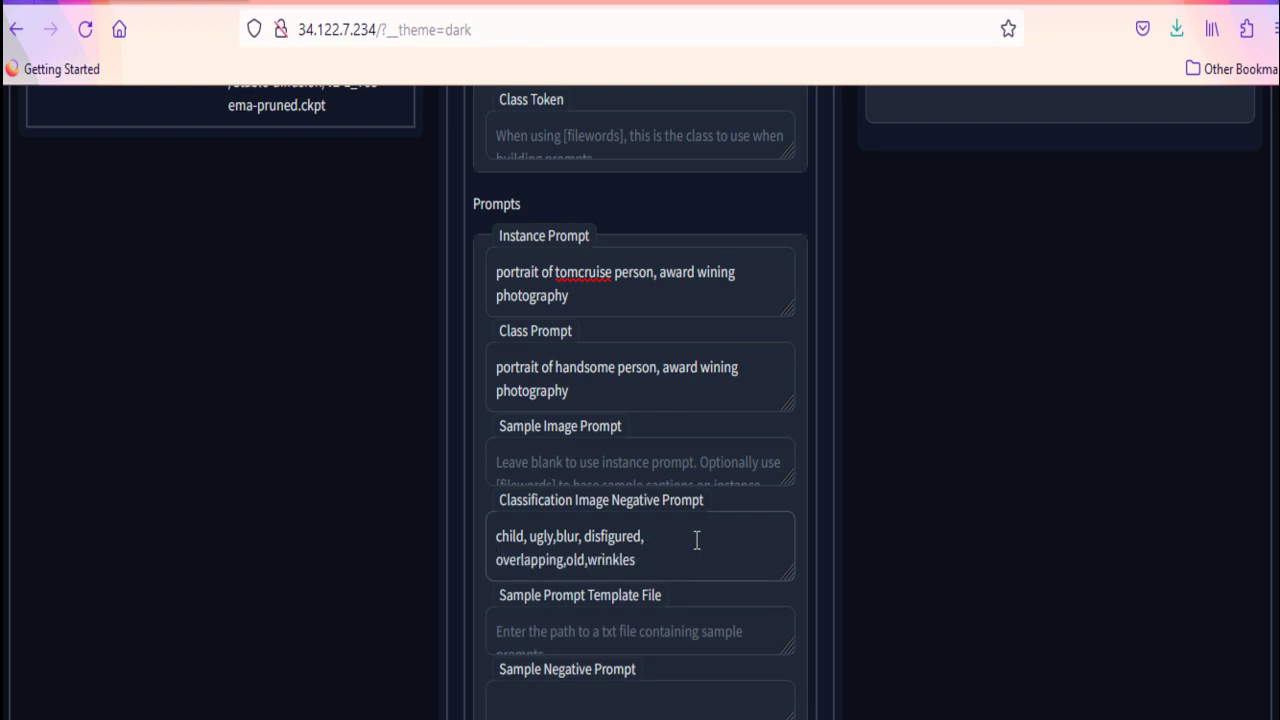
key(Right)
key(Right)
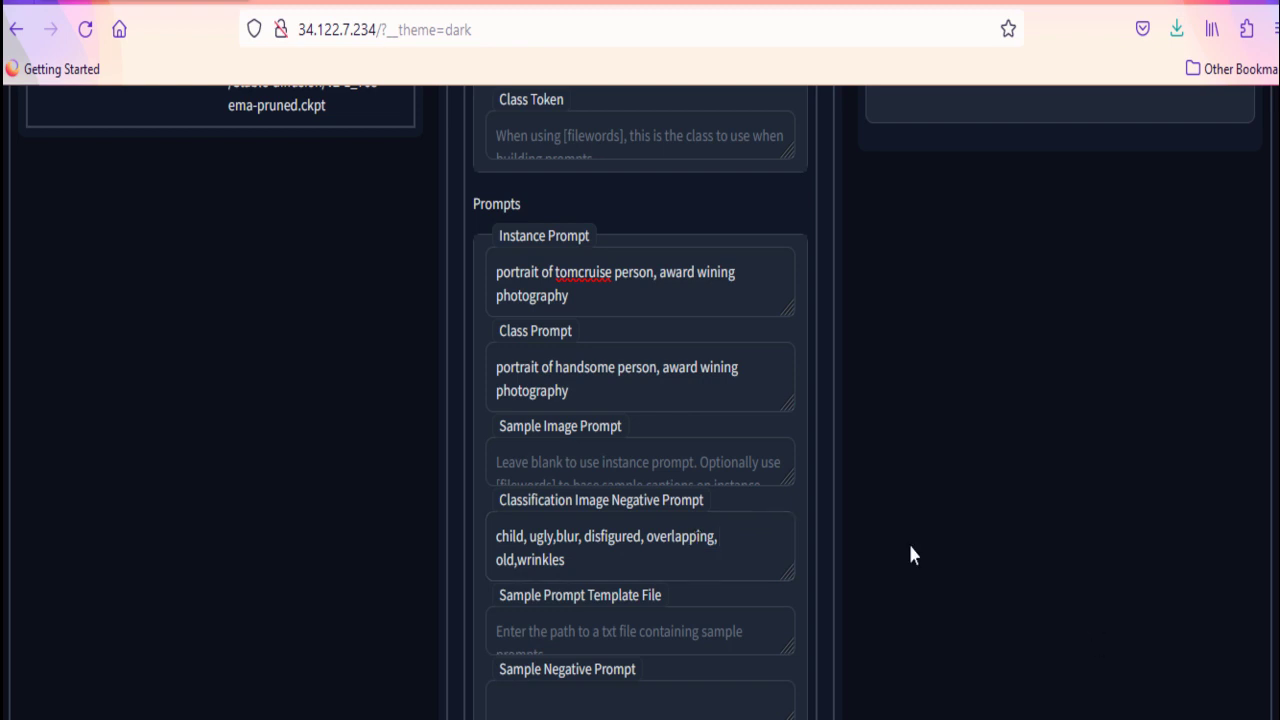
Train techlatestdreamboothdemo and compile it into techlatestdreamboothdemo_1980.safetensors.
scroll(910, 550, down, 5)
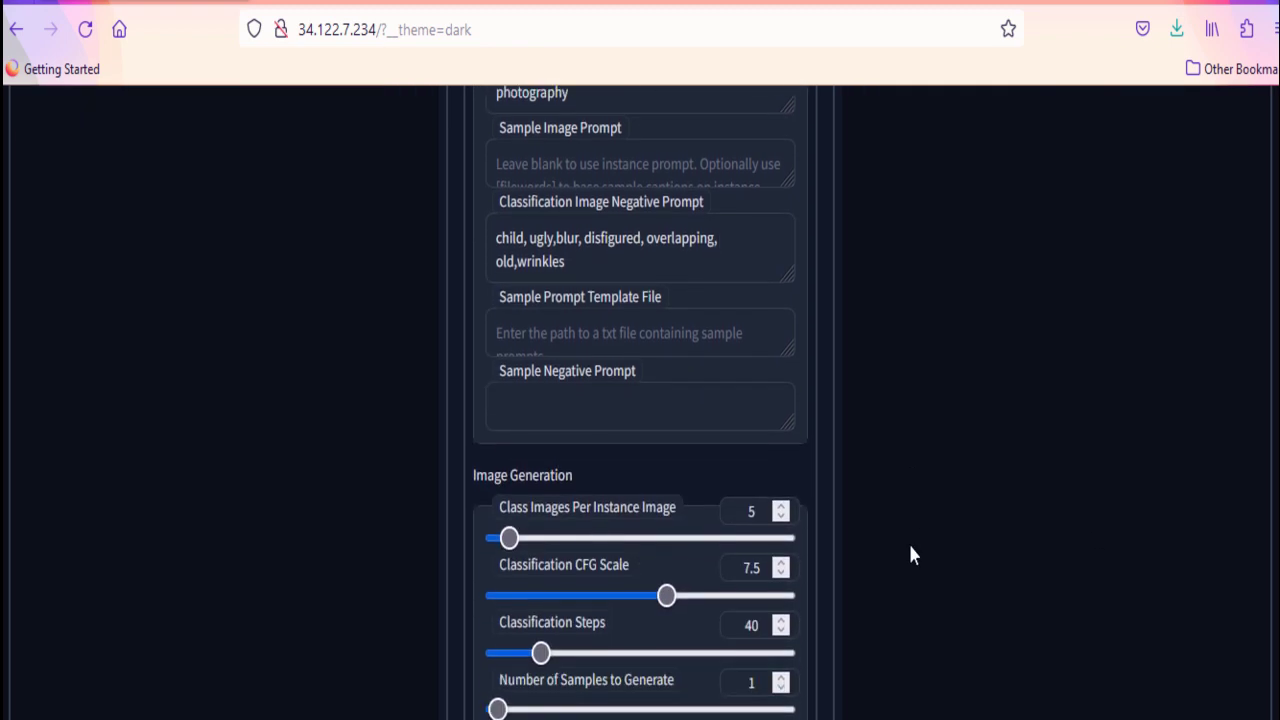
scroll(910, 555, down, 4)
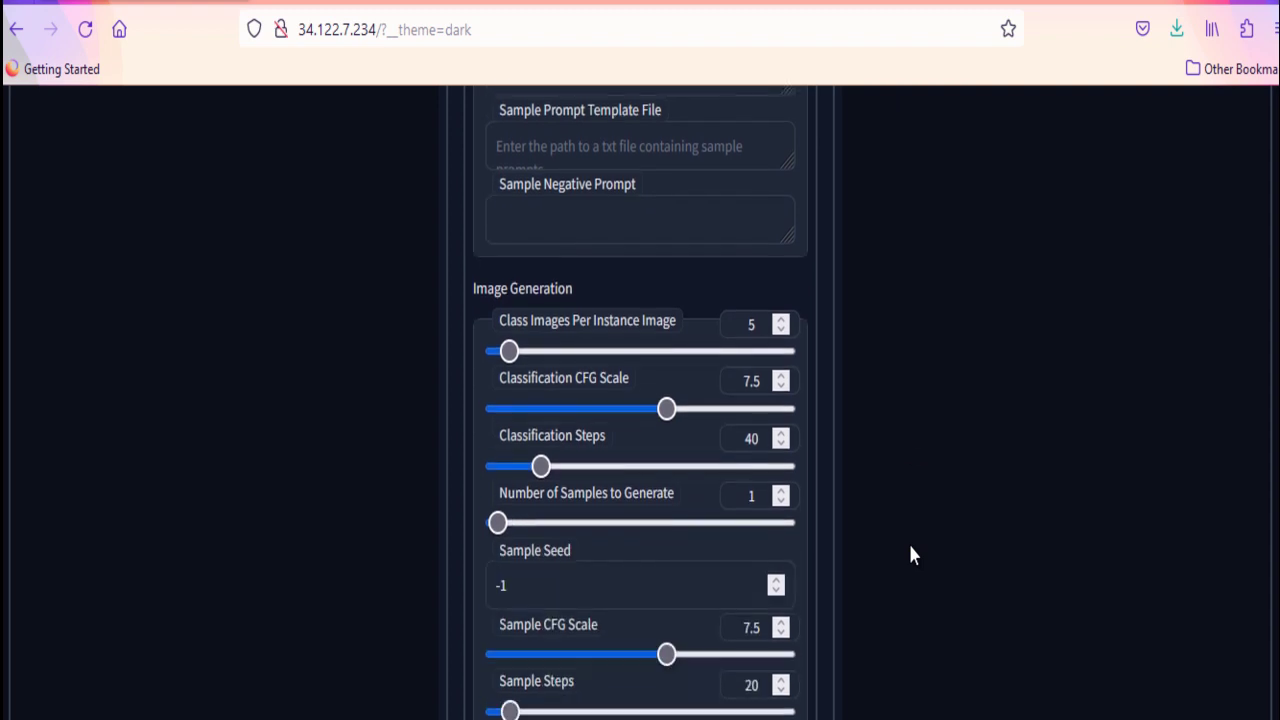
scroll(910, 555, down, 1)
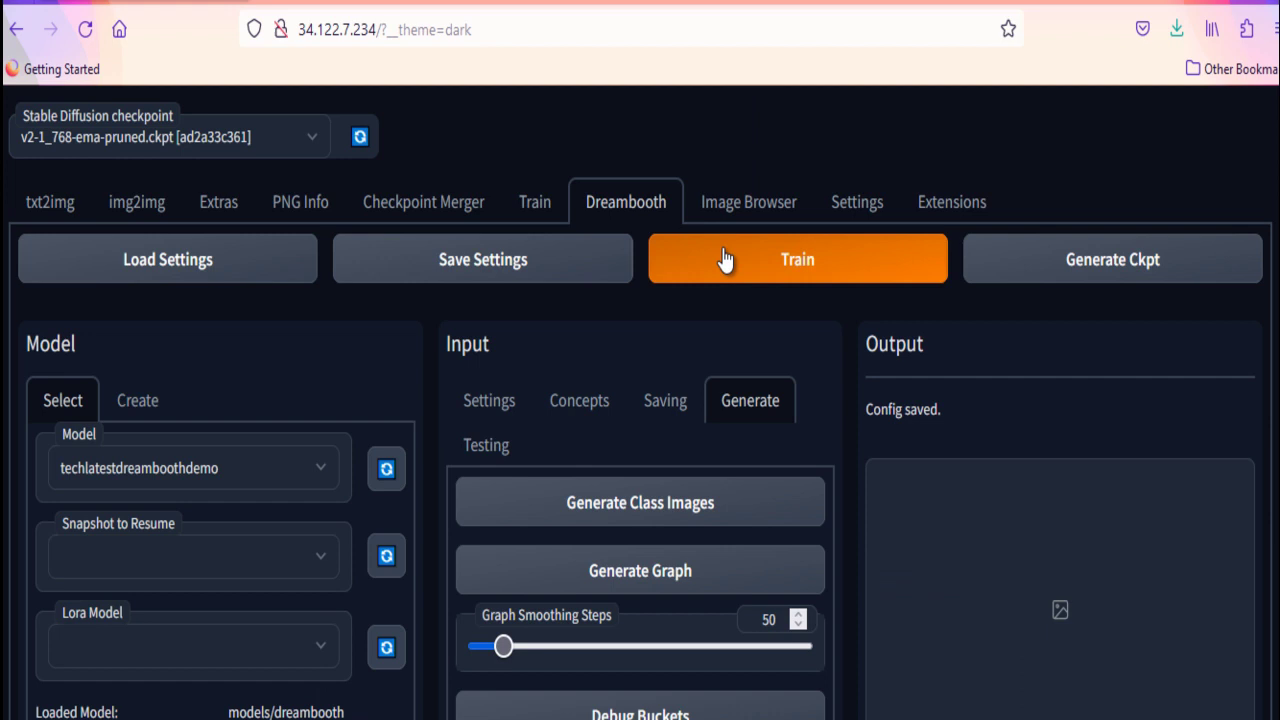
click(725, 259)
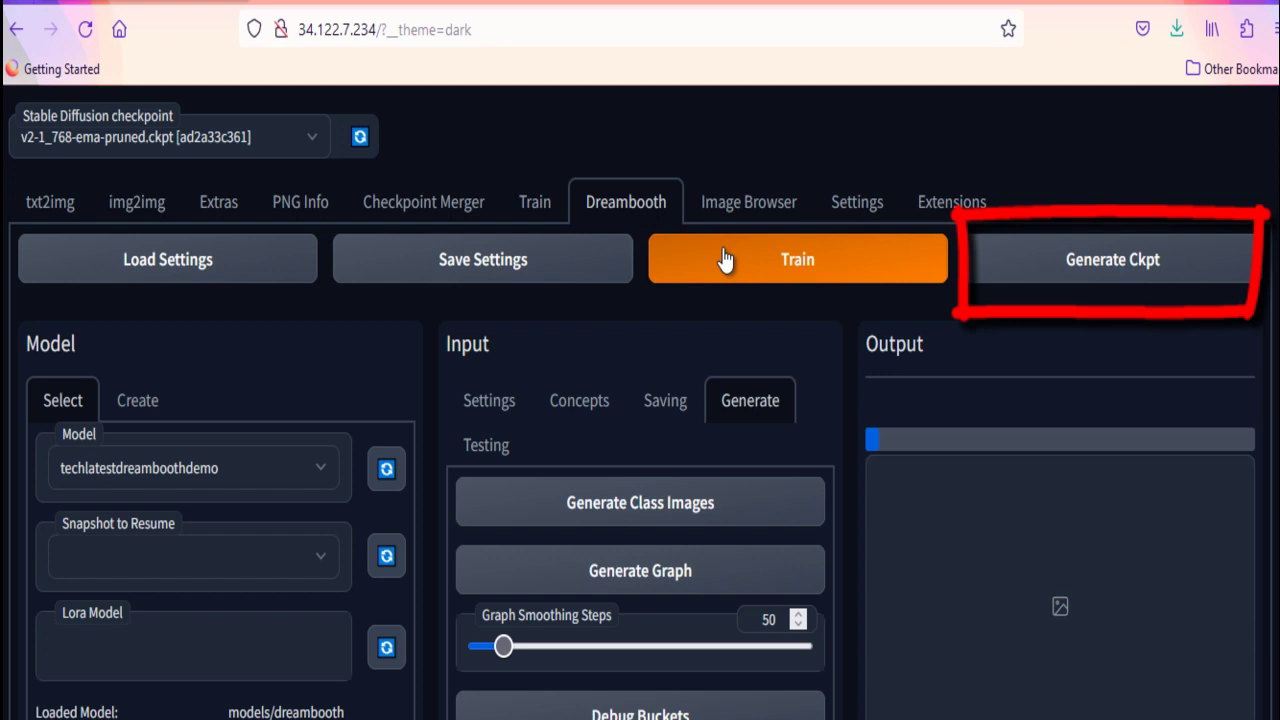
click(725, 259)
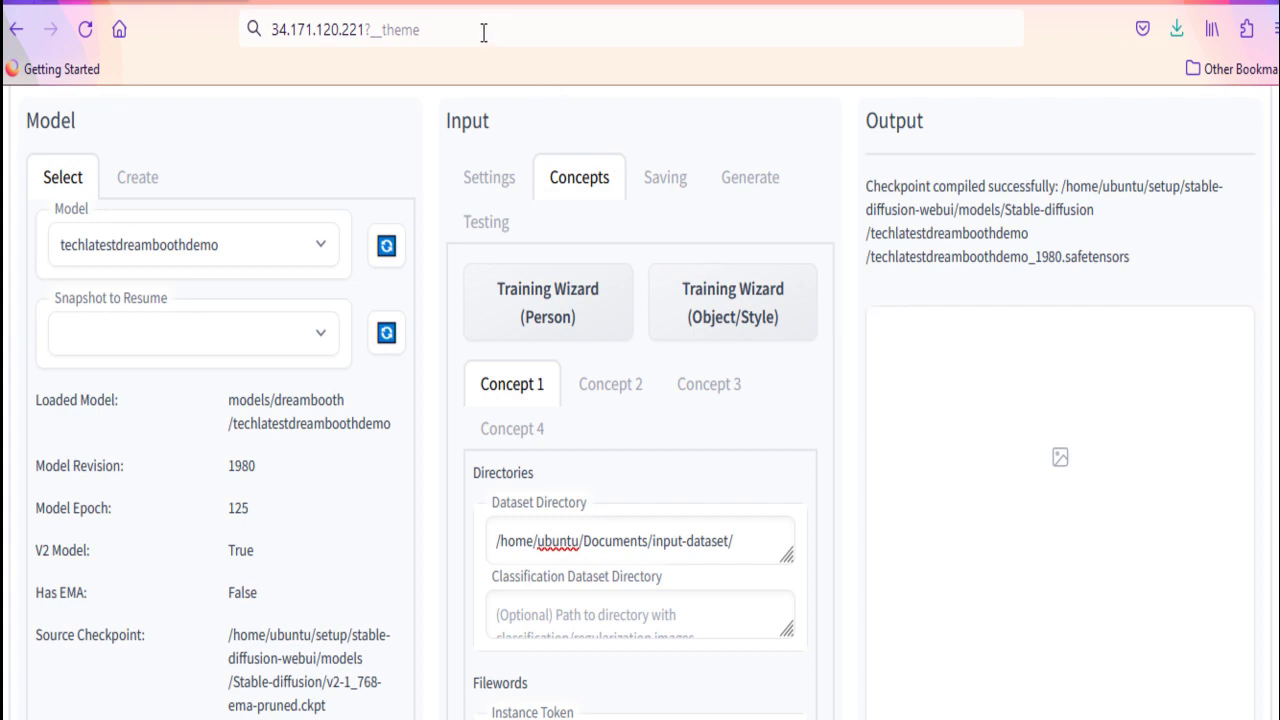
Reload the web UI in dark theme and choose the trained Dreambooth checkpoint.
text(=dark)
key(Return)
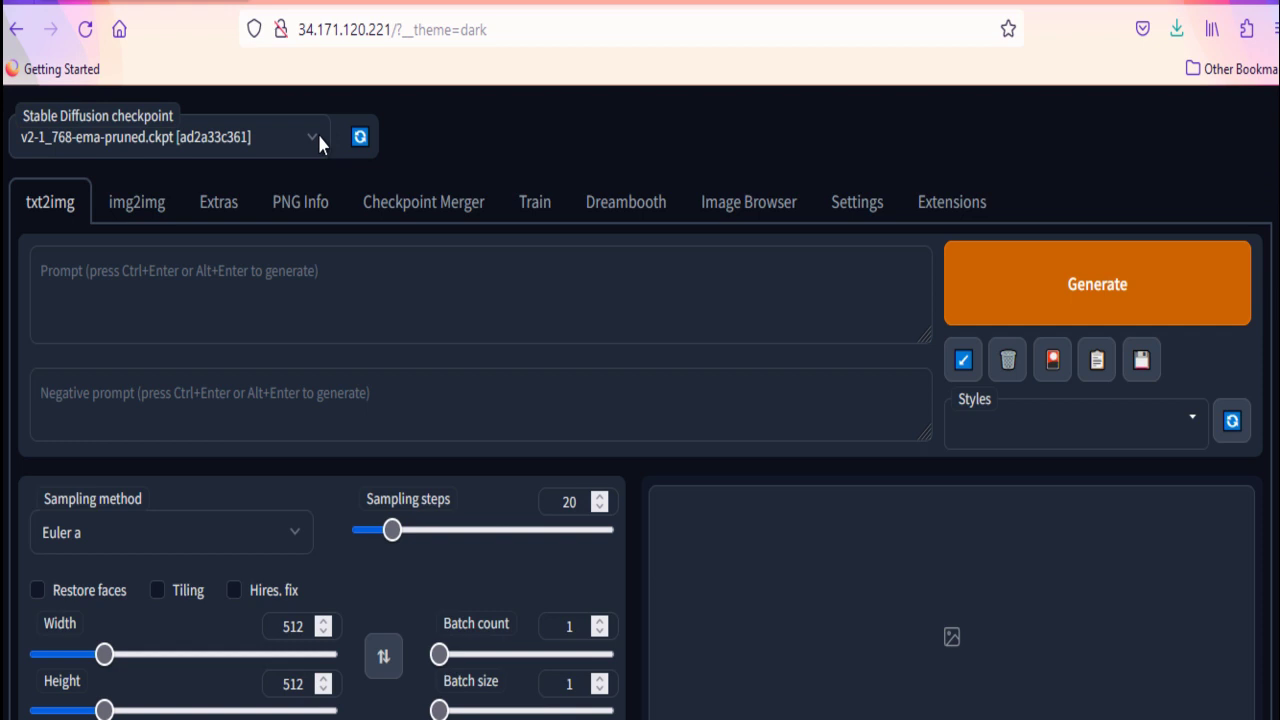
click(318, 139)
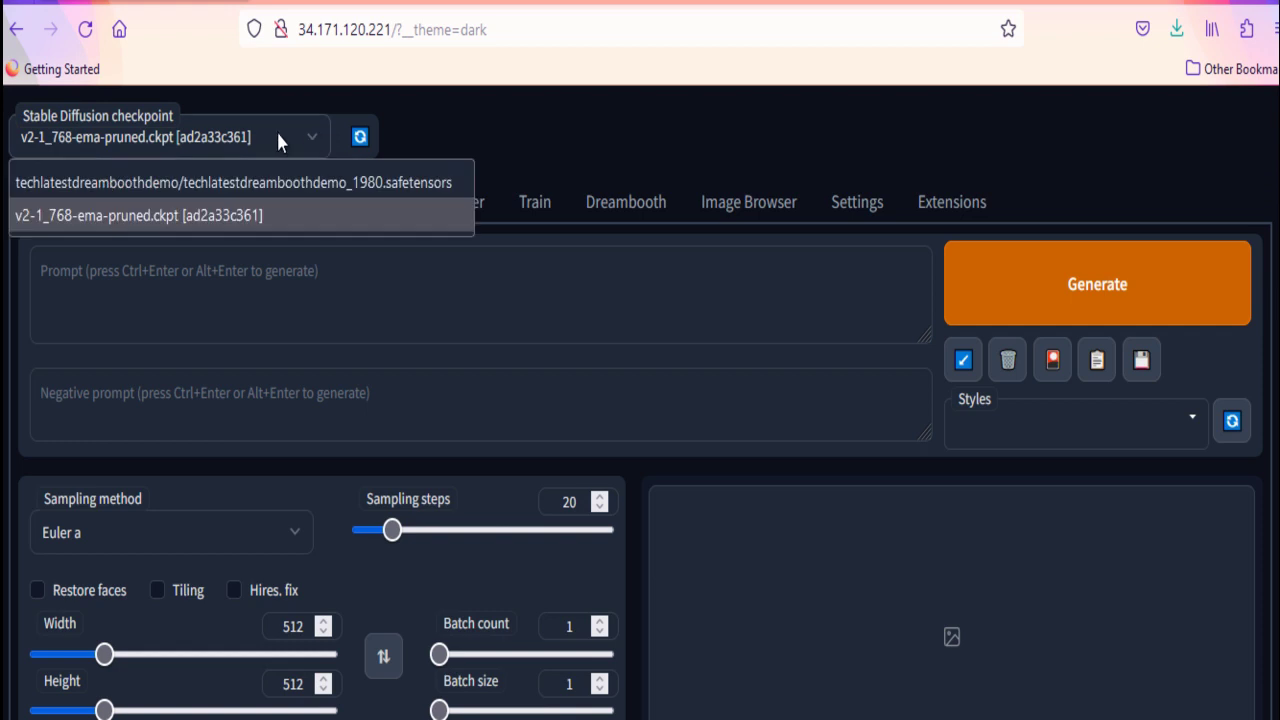
Generate pencil-drawing portraits with batch size 2, 30 steps and 512×640 size.
click(222, 183)
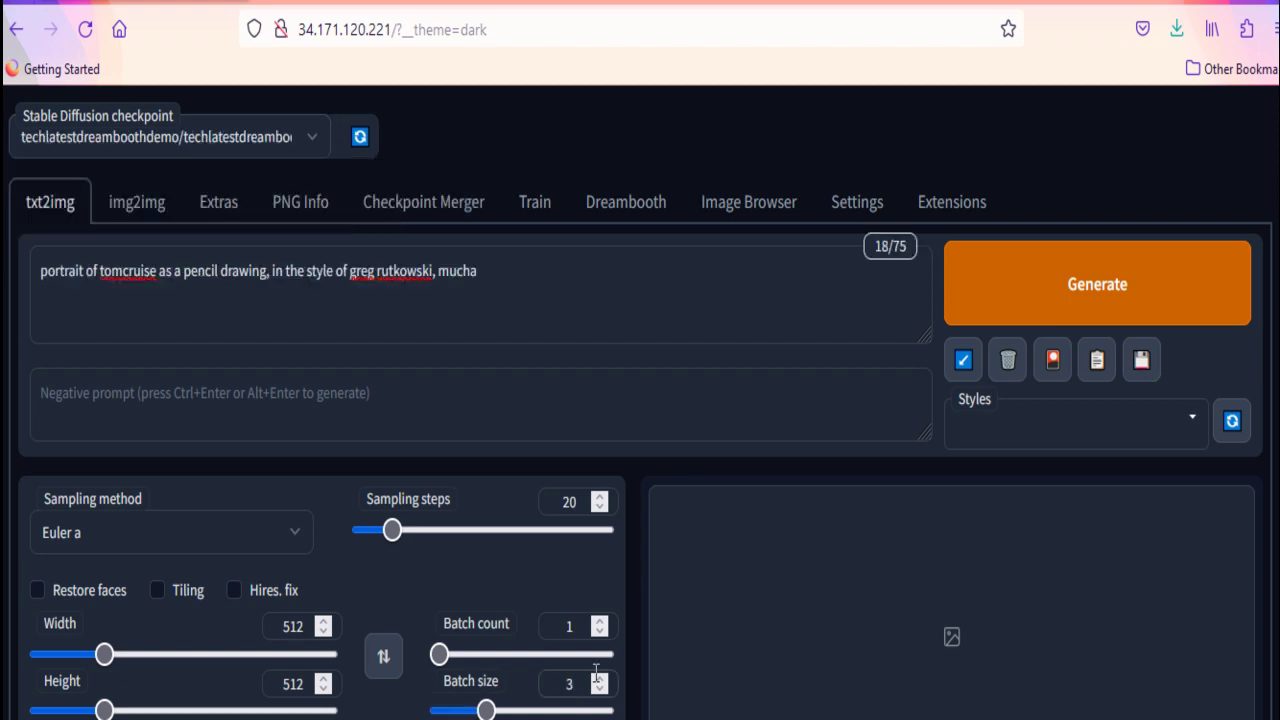
click(599, 678)
click(408, 529)
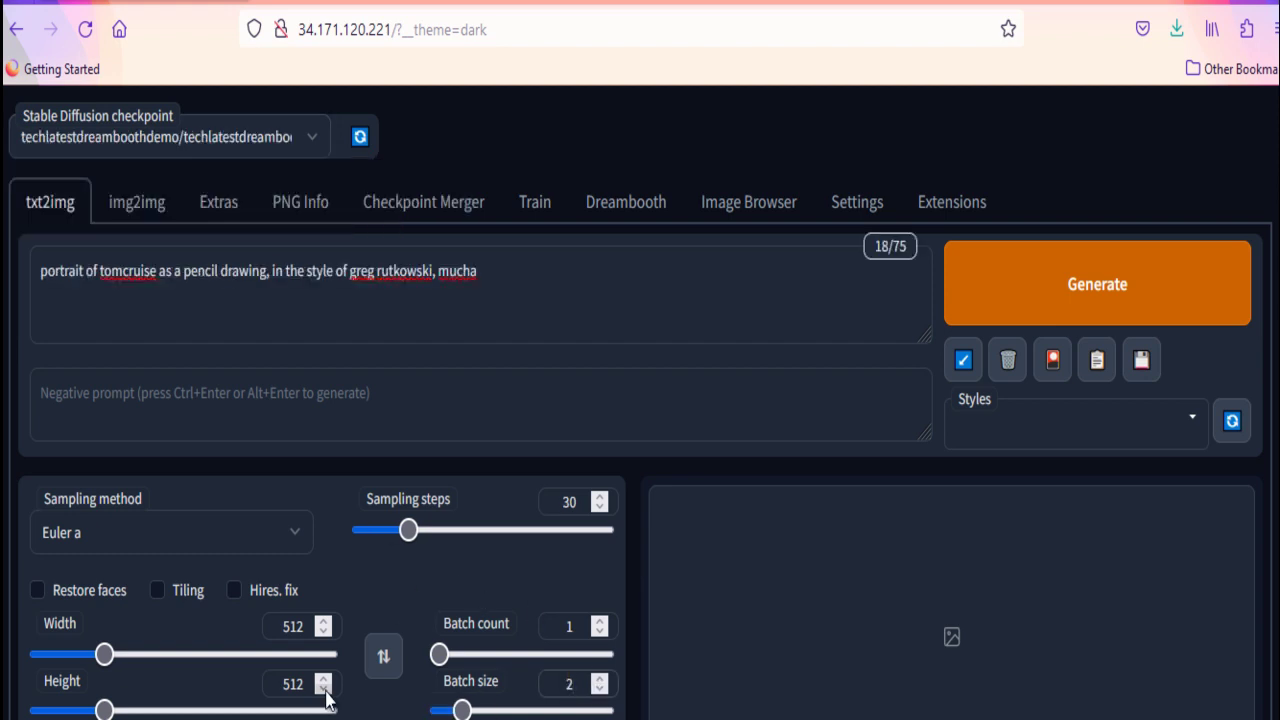
click(324, 679)
click(324, 679)
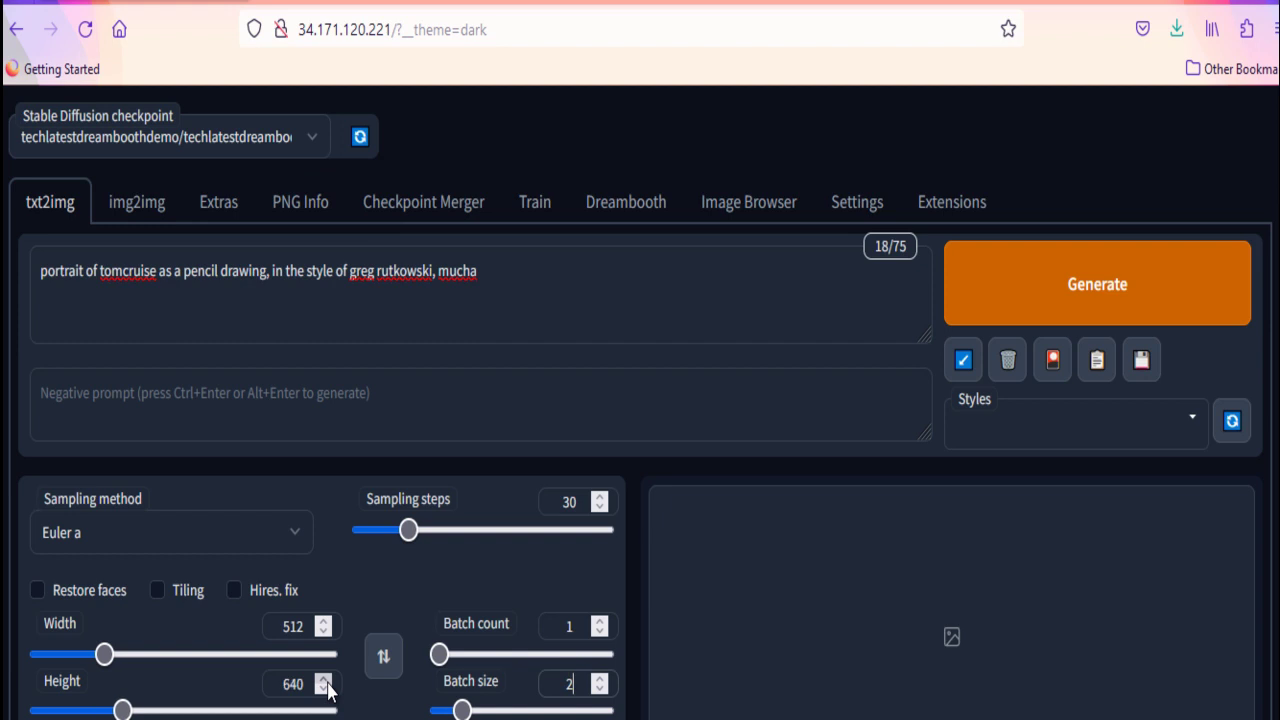
scroll(645, 644, down, 2)
click(1140, 214)
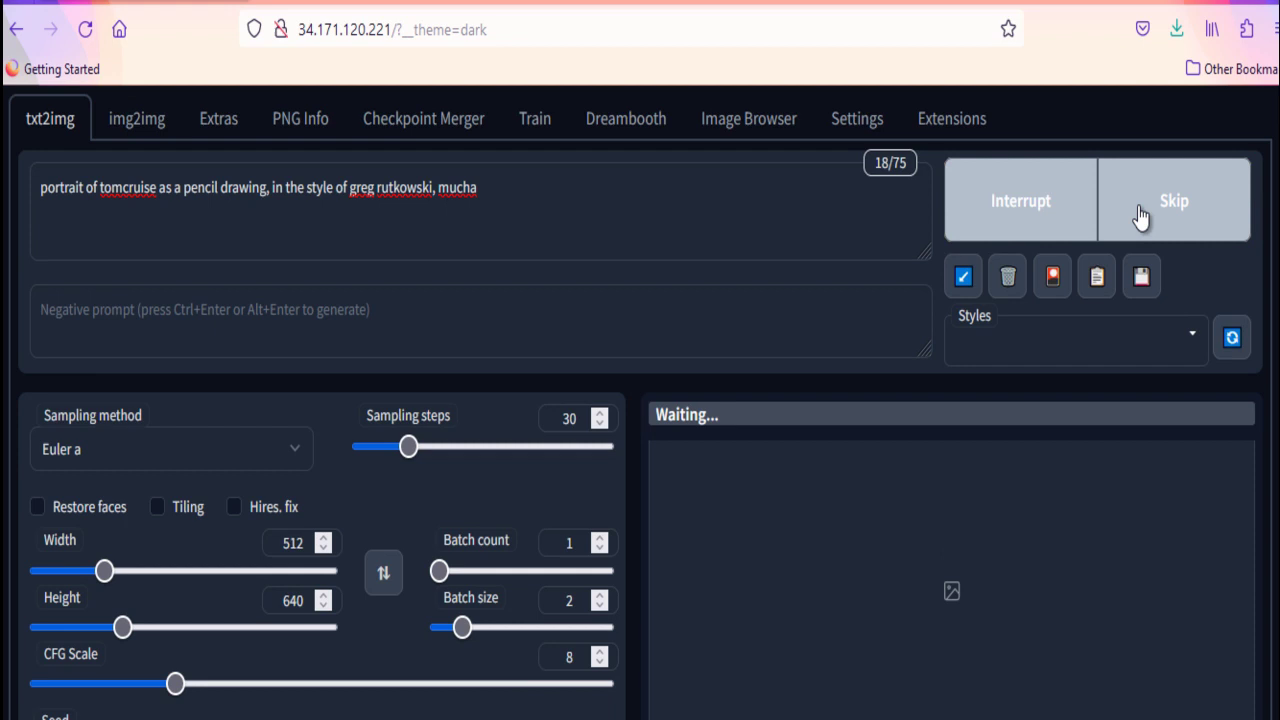
scroll(1138, 212, up, 2)
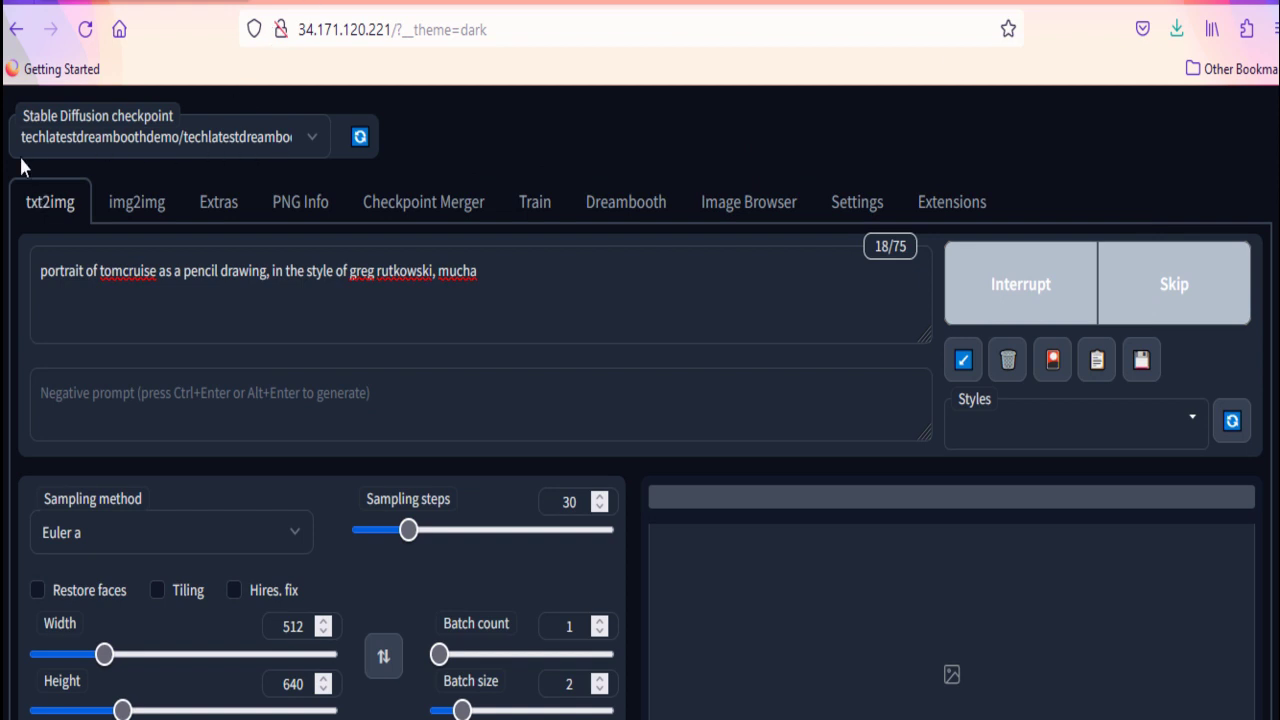
Preview the pencil-sketch, coloured and Disney-star style portraits in the results gallery.
scroll(885, 455, down, 3)
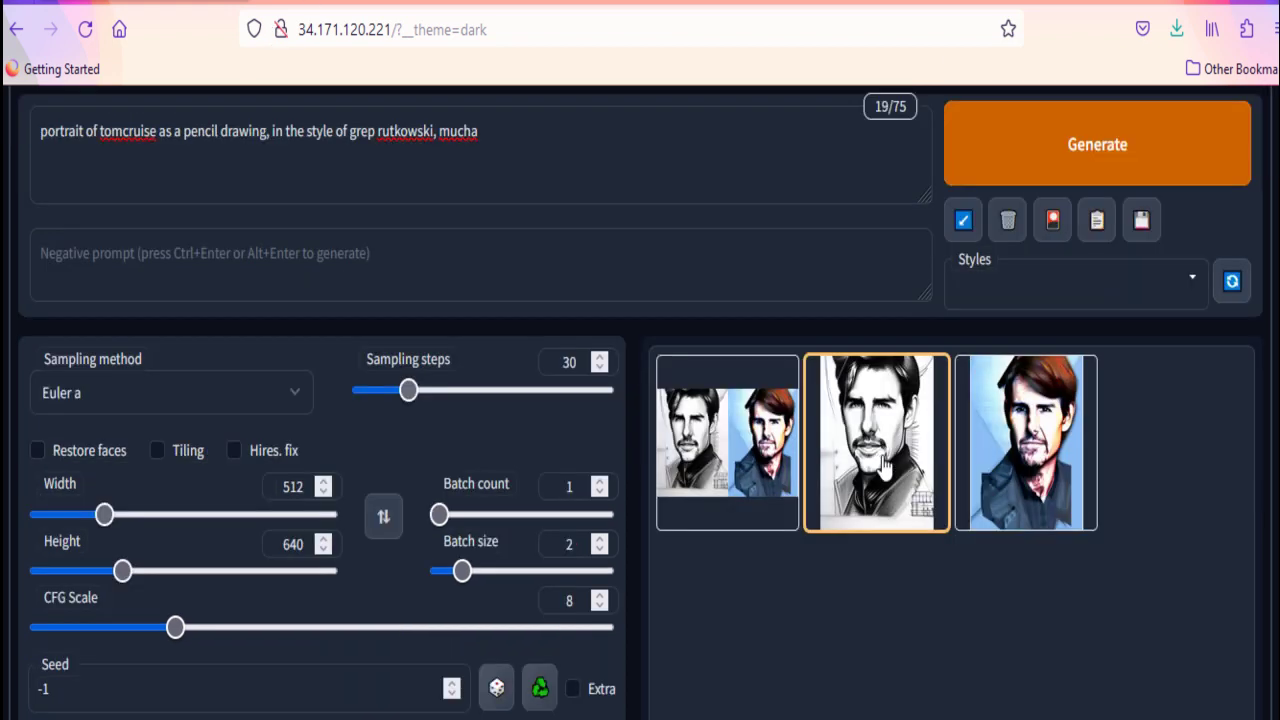
click(885, 455)
scroll(885, 463, down, 2)
click(993, 635)
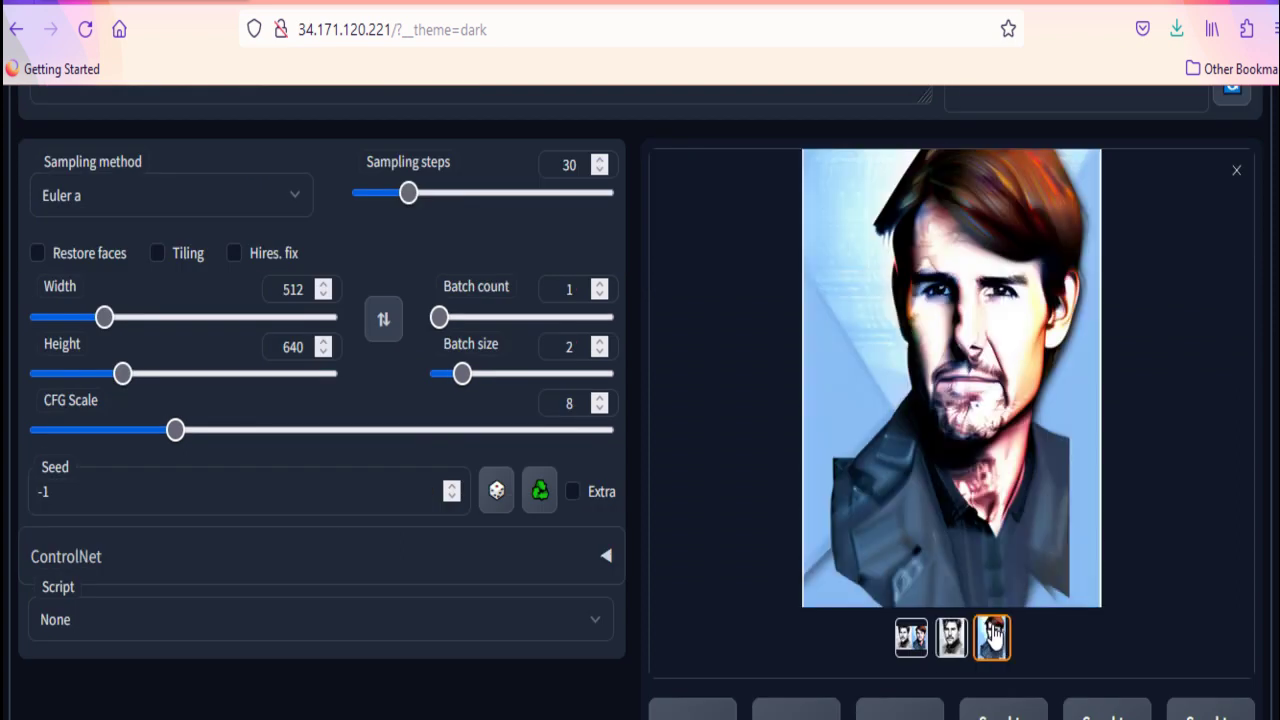
click(951, 637)
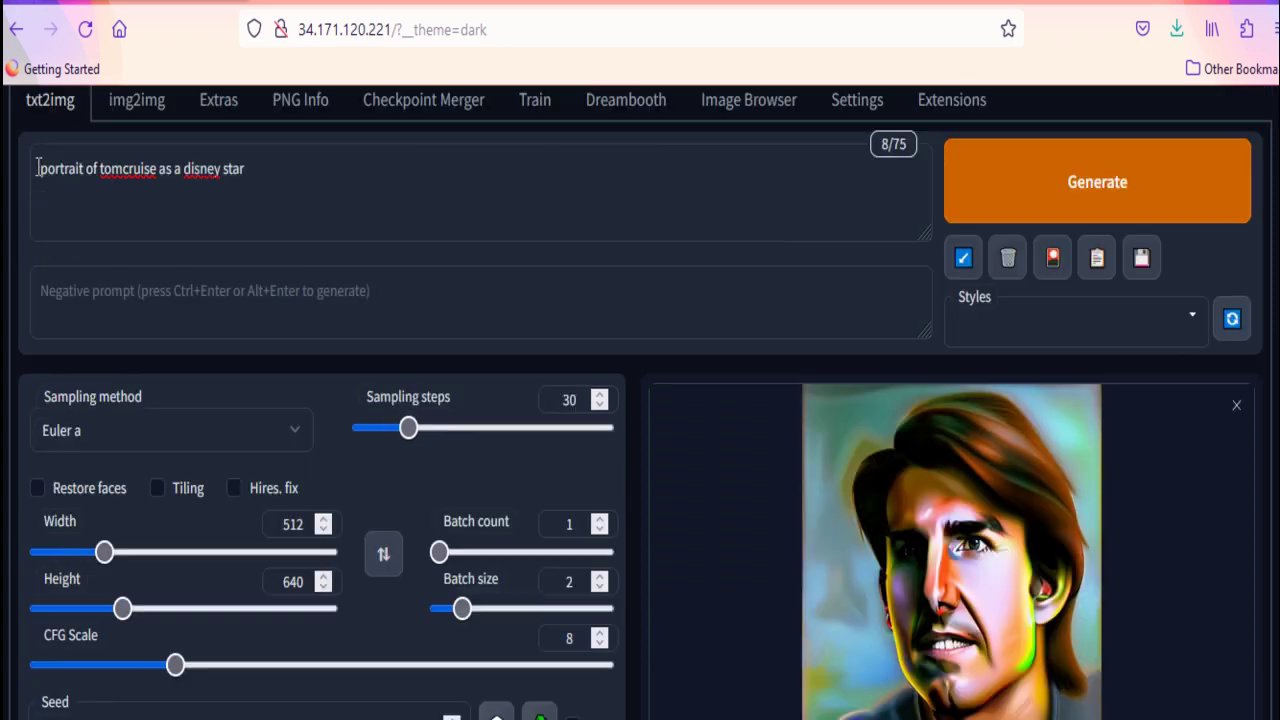
scroll(39, 168, up, 3)
drag(39, 168, 313, 190)
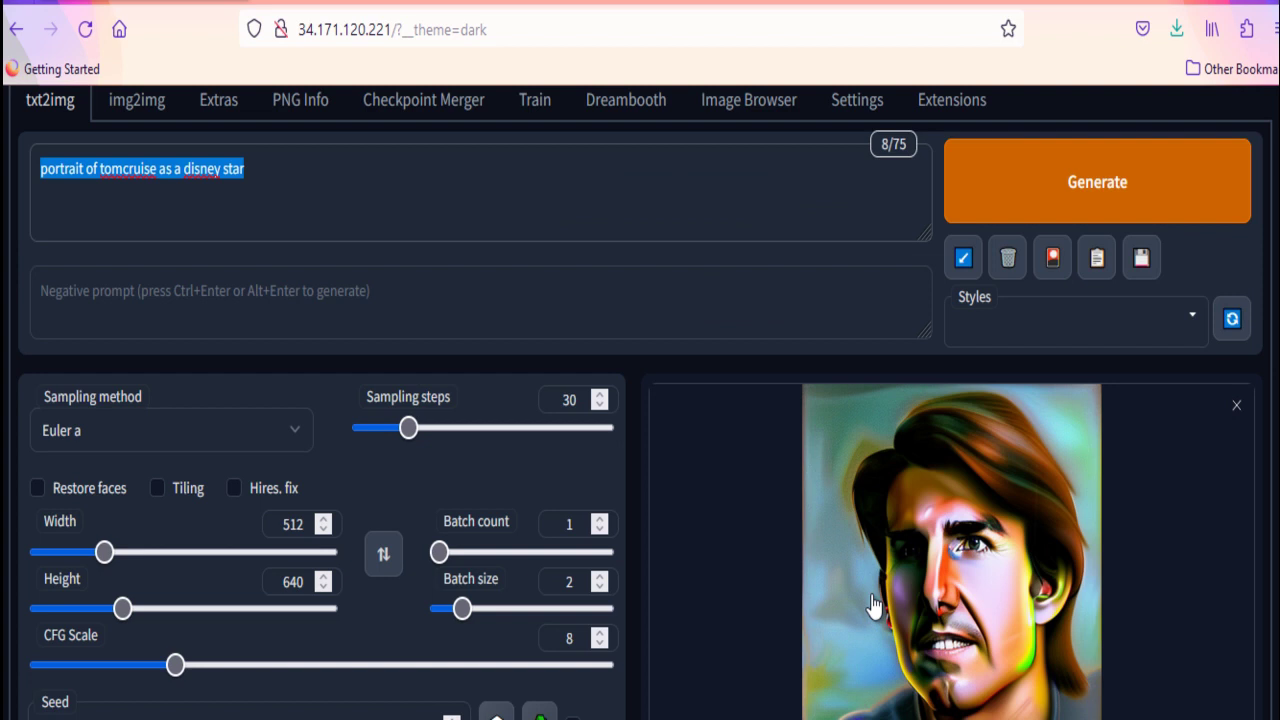
scroll(872, 605, down, 3)
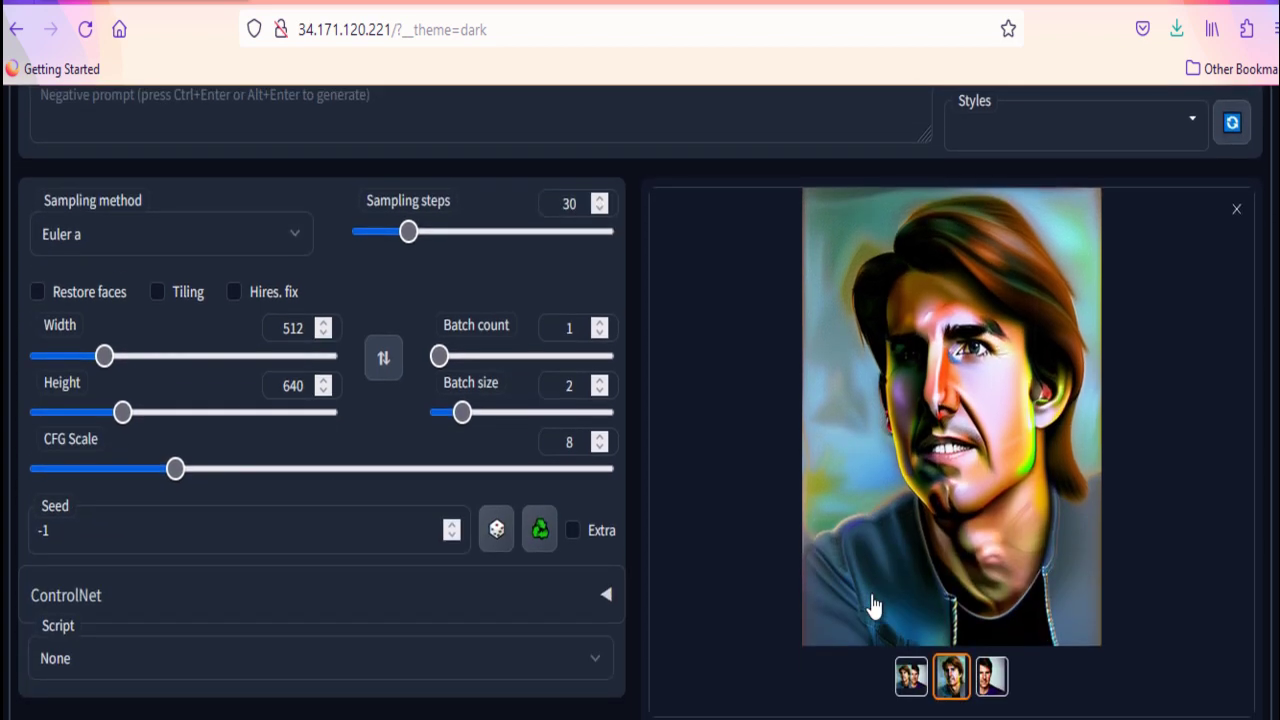
click(991, 678)
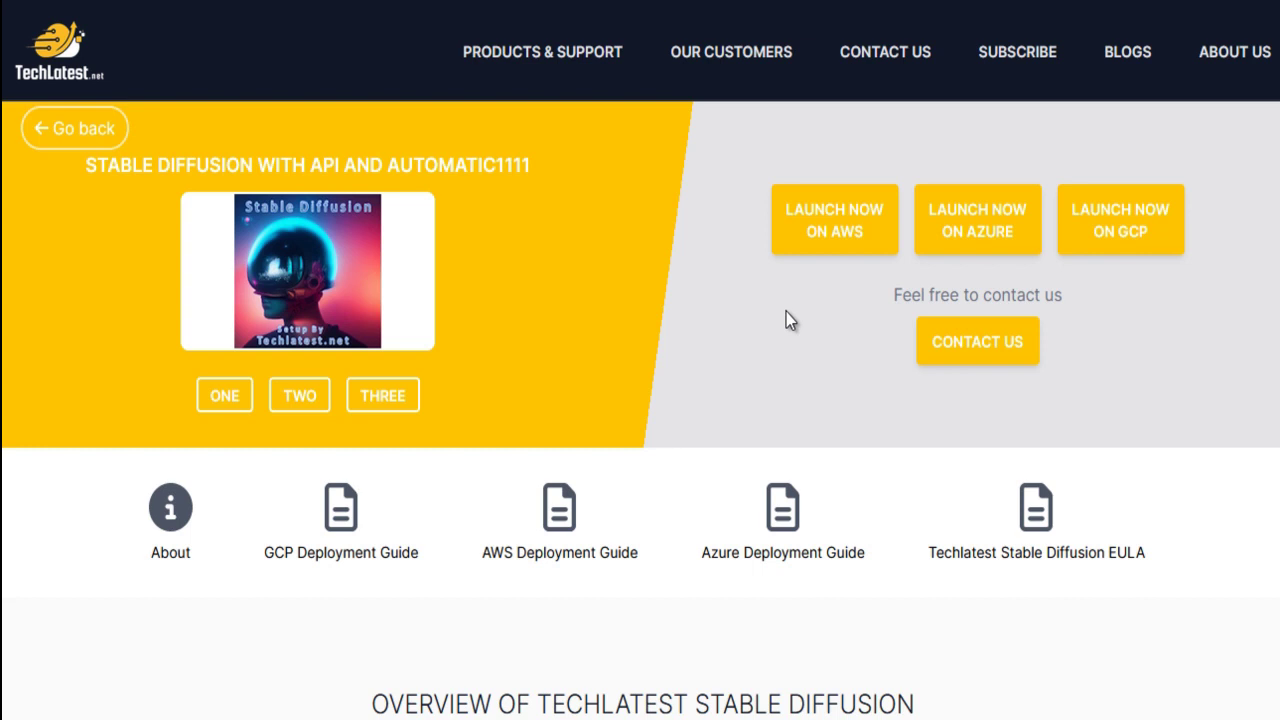
Scroll the Stable Diffusion product page and open the AWS Deployment Guide.
scroll(760, 400, down, 15)
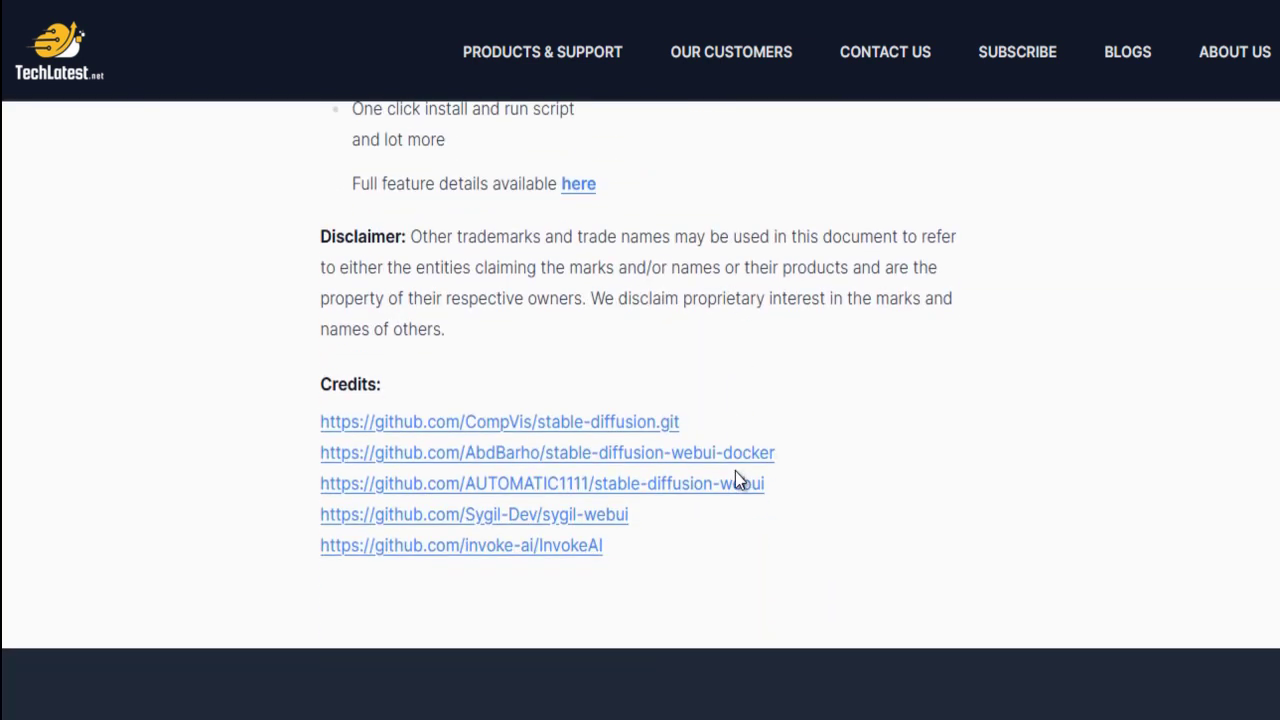
scroll(737, 480, down, 1)
scroll(737, 480, up, 2)
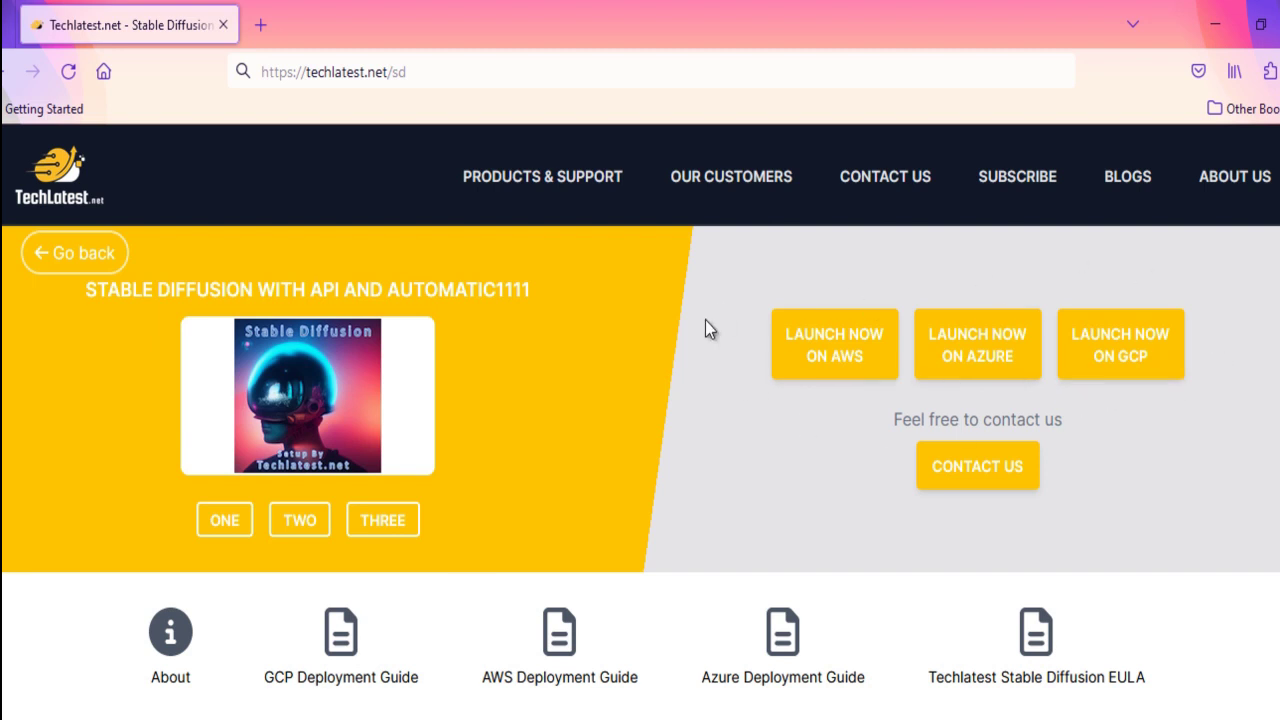
scroll(714, 440, down, 3)
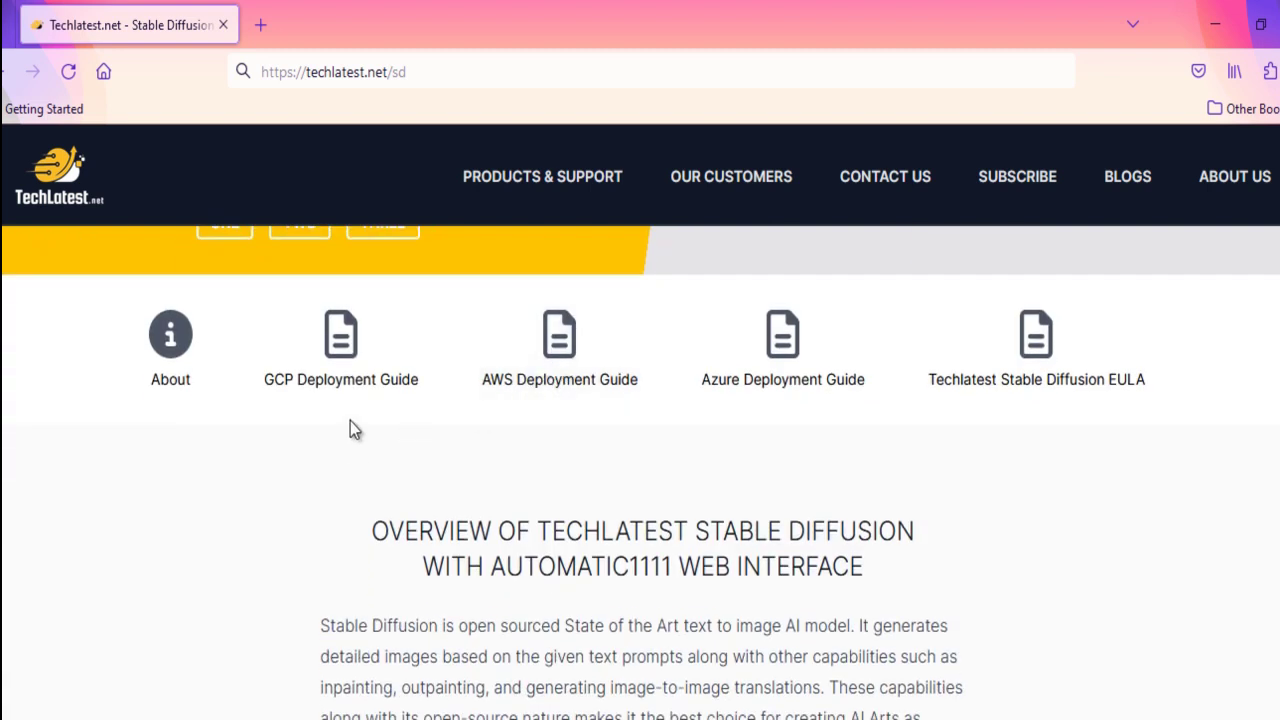
click(565, 405)
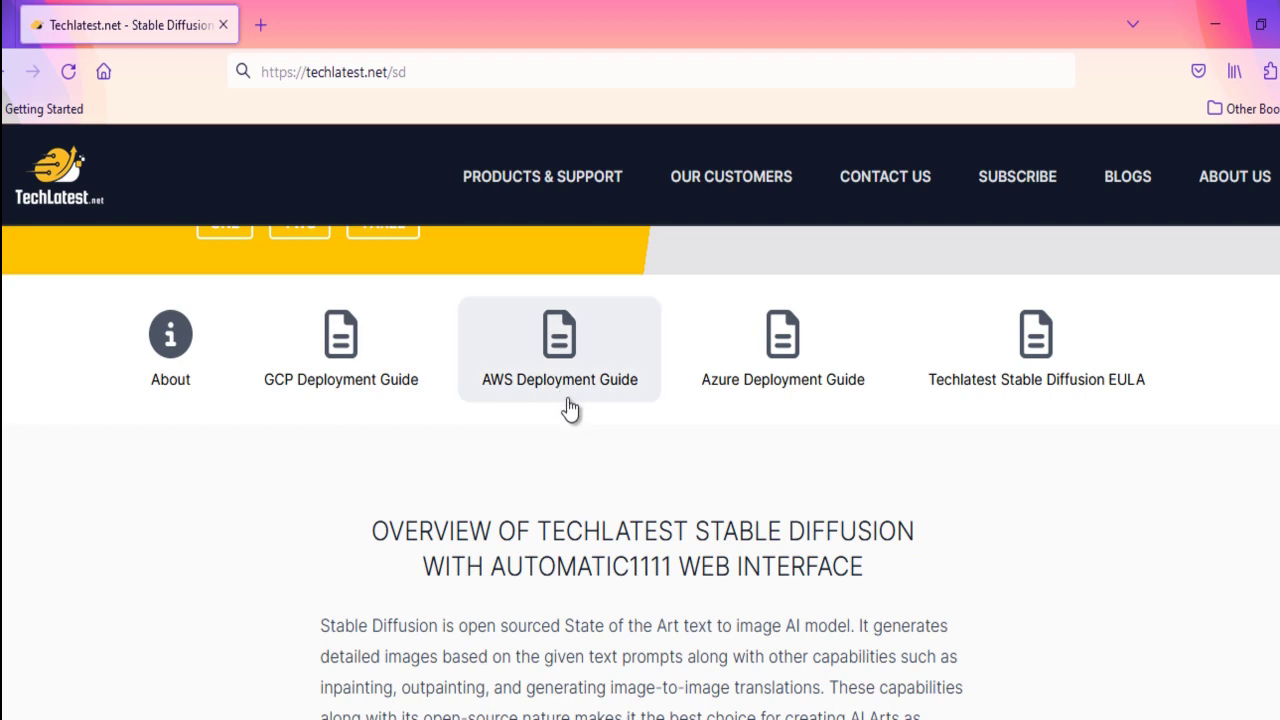
scroll(712, 578, down, 3)
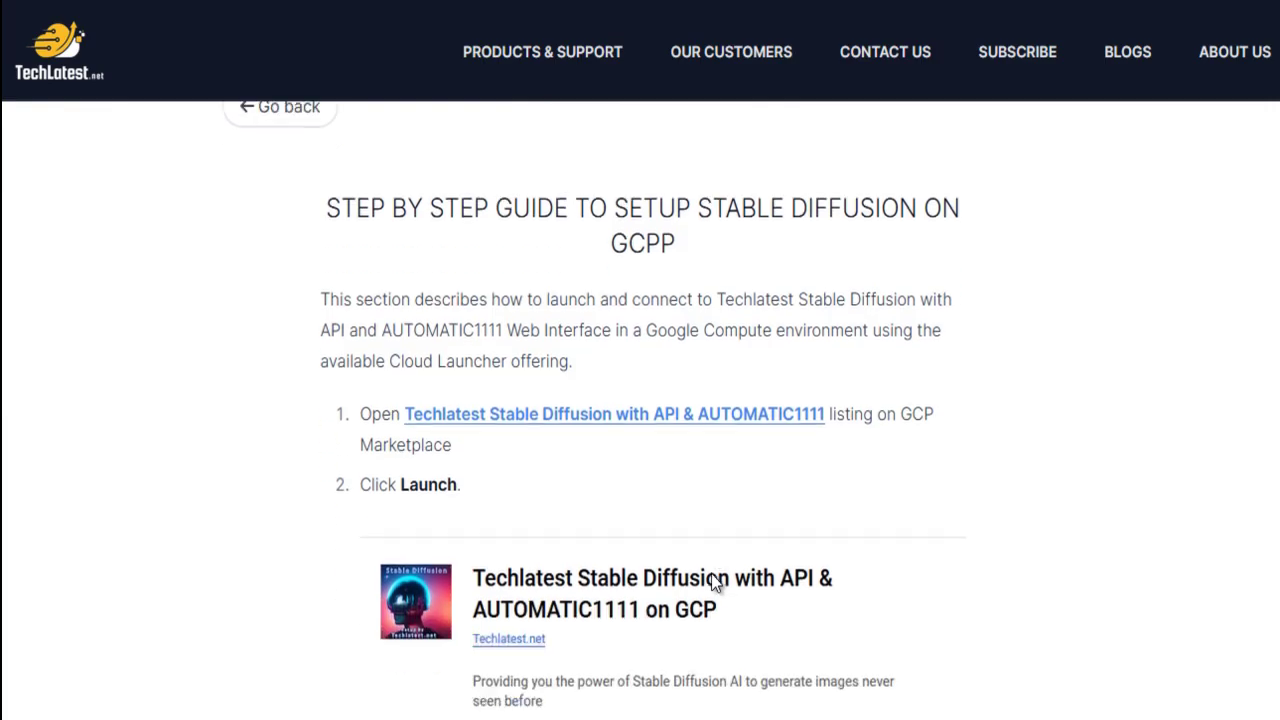